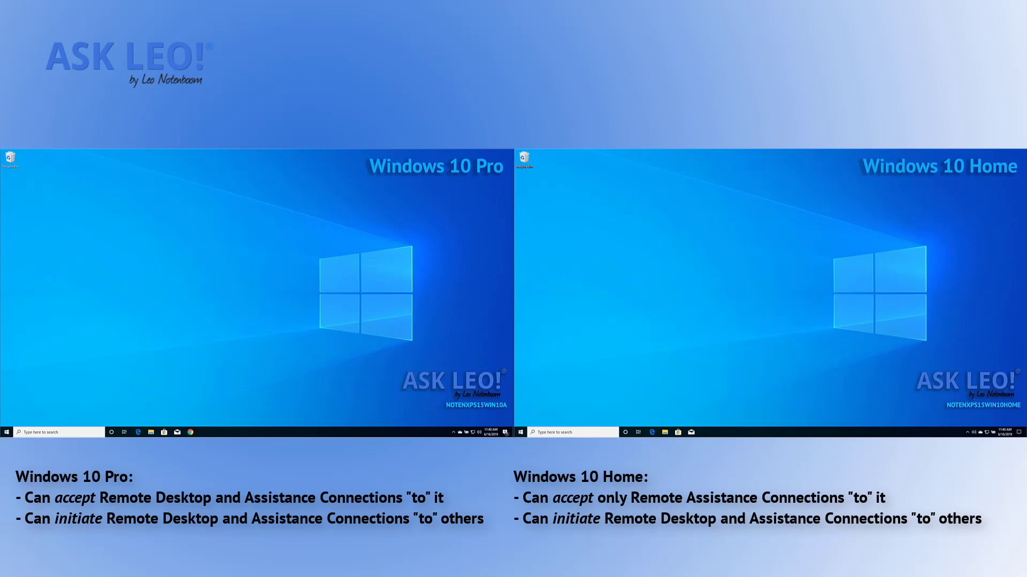
# On the Pro machine, look up the Remote Desktop settings page, then close Settings.
pyautogui.click(7, 433)
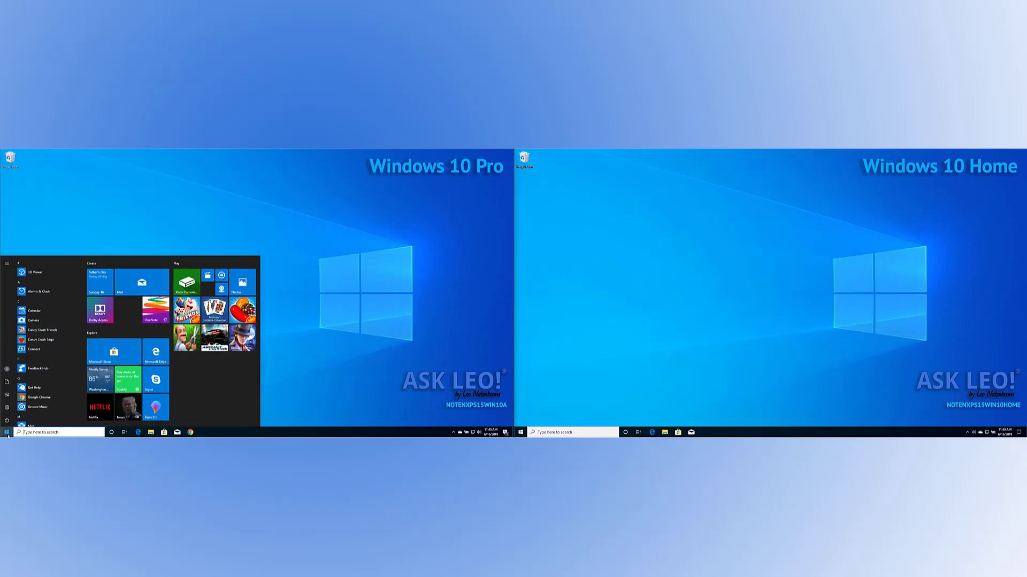
pyautogui.write('remote desktop')
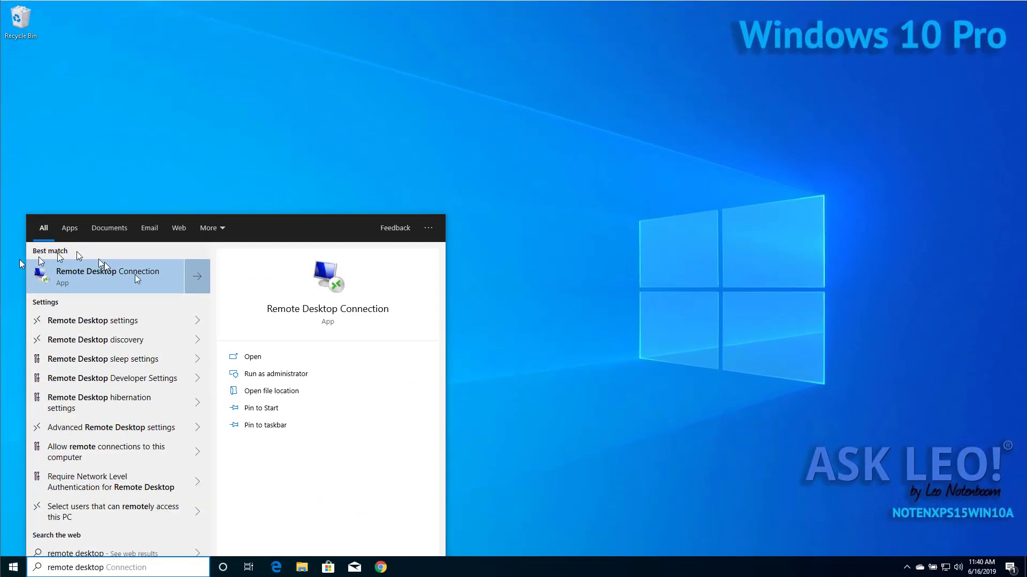
pyautogui.click(146, 322)
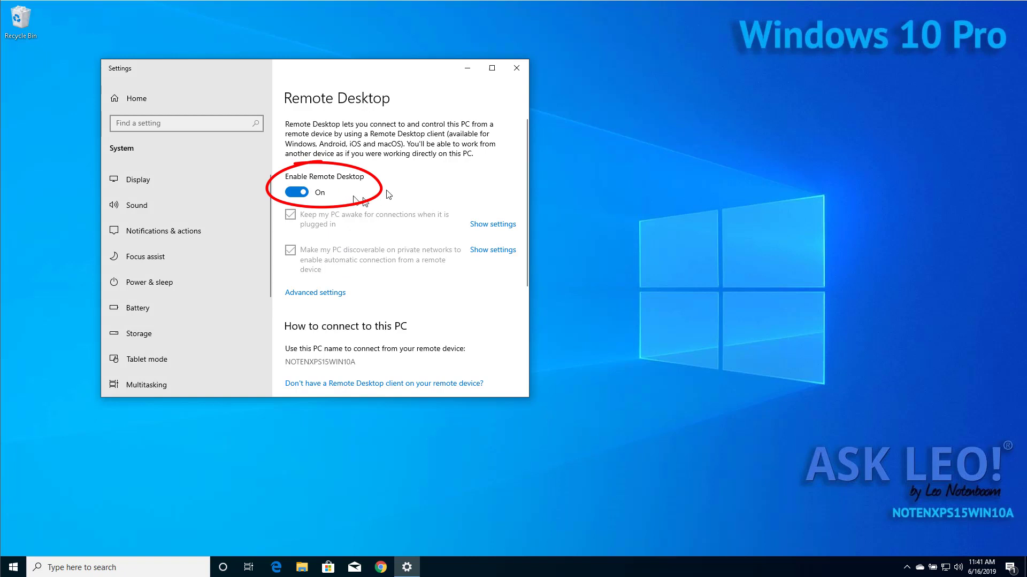
pyautogui.click(517, 69)
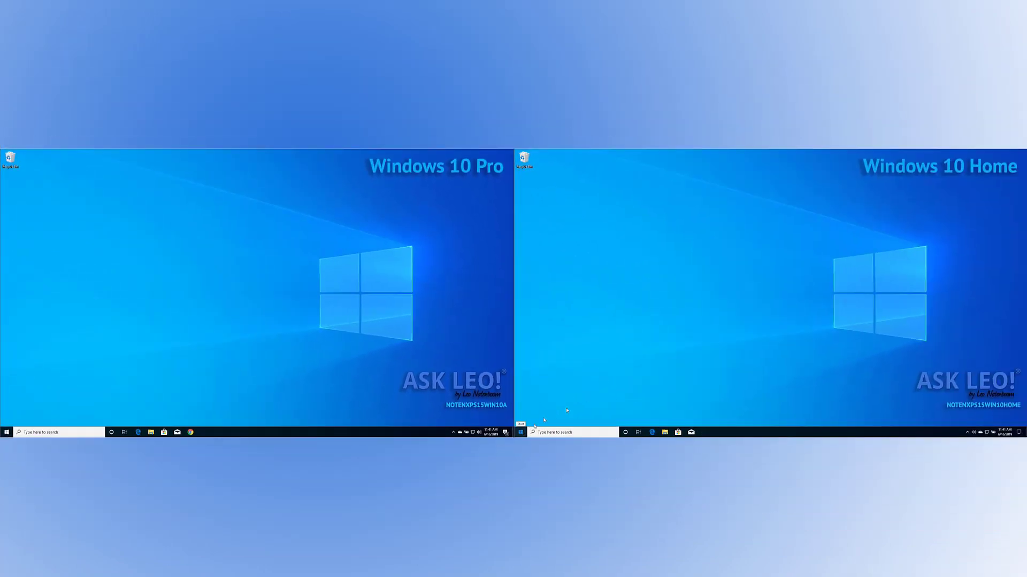
# On the Home machine, launch Remote Desktop Connection via a 'remo' search and edit the computer name.
pyautogui.click(521, 431)
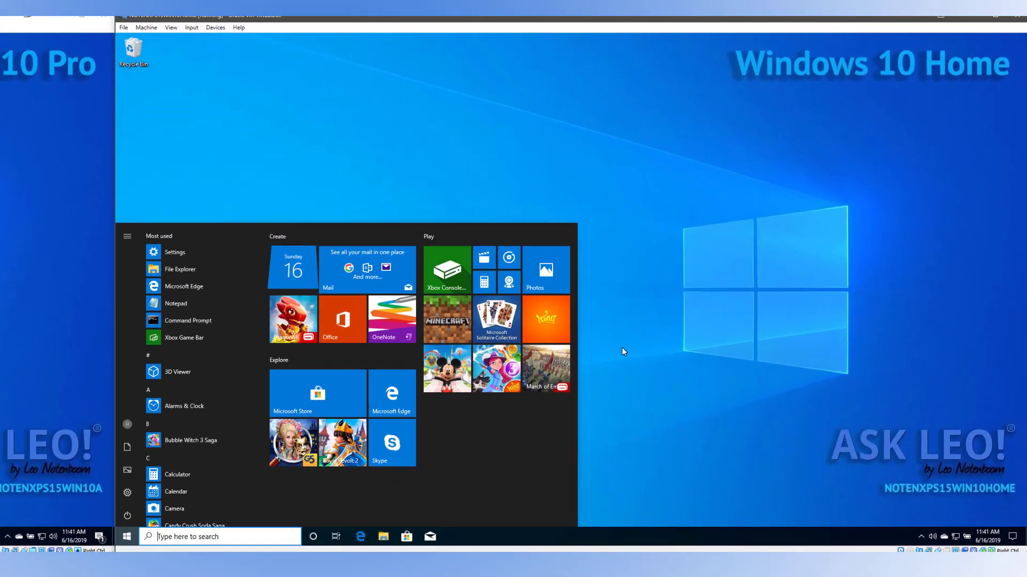
pyautogui.write('re')
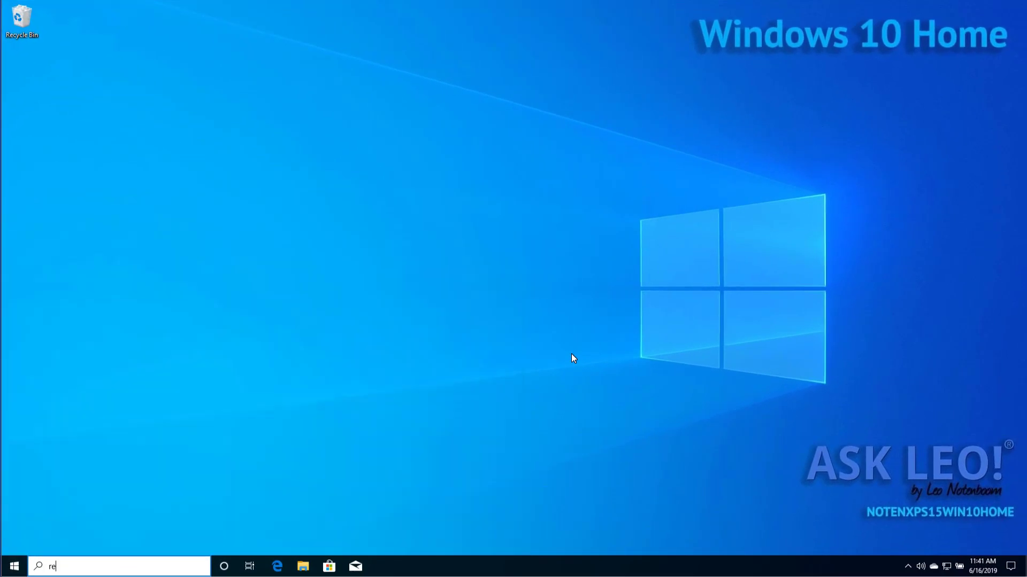
pyautogui.write('mo')
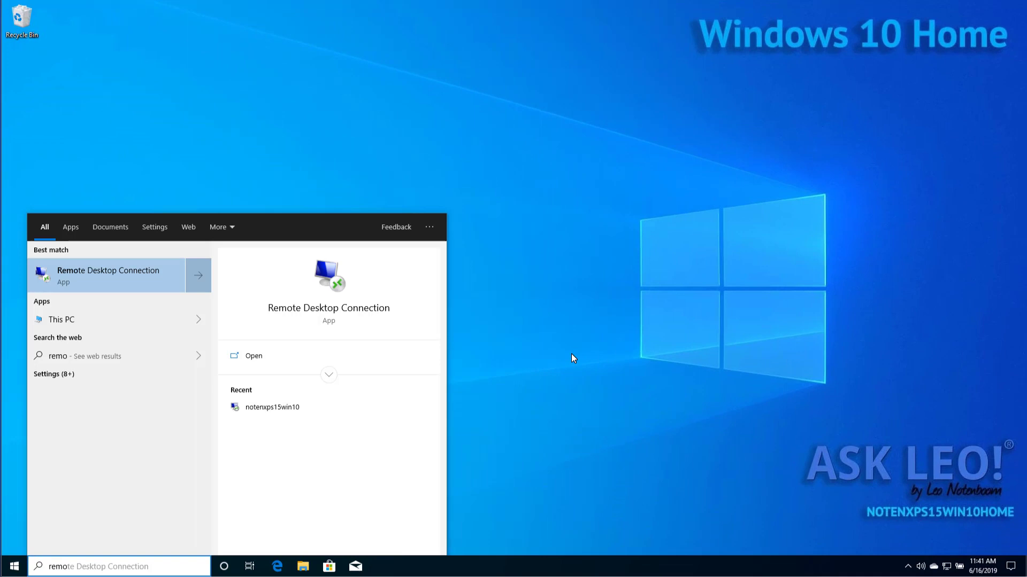
pyautogui.click(110, 281)
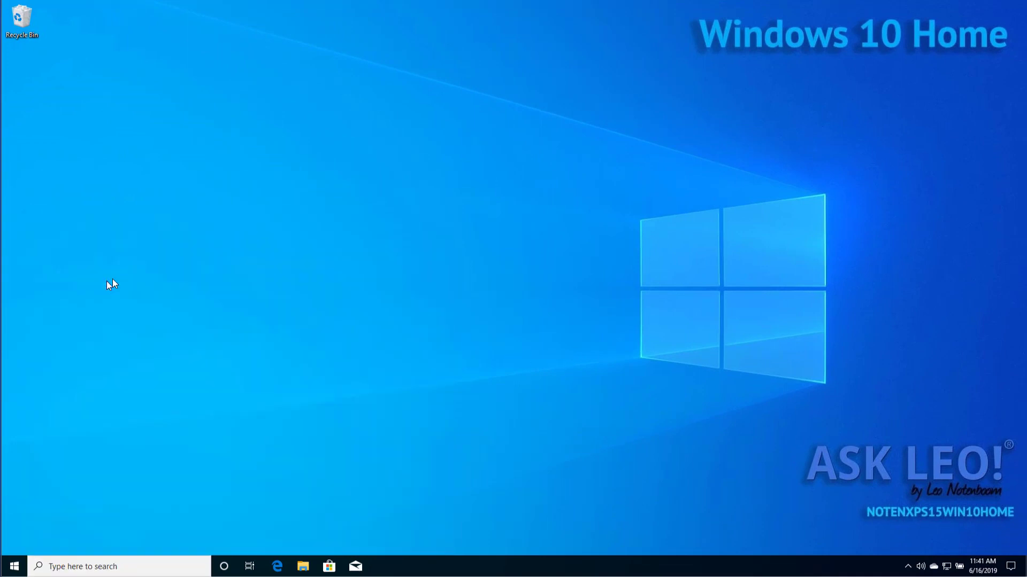
pyautogui.click(533, 173)
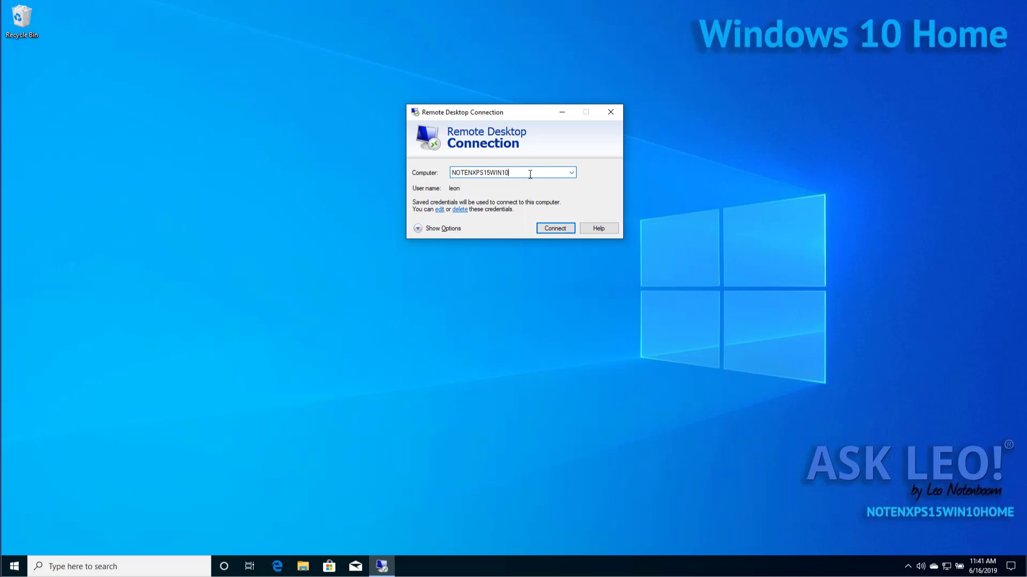
# Expand and collapse the connection options, then connect to NOTENXPS15WIN10.
pyautogui.click(457, 228)
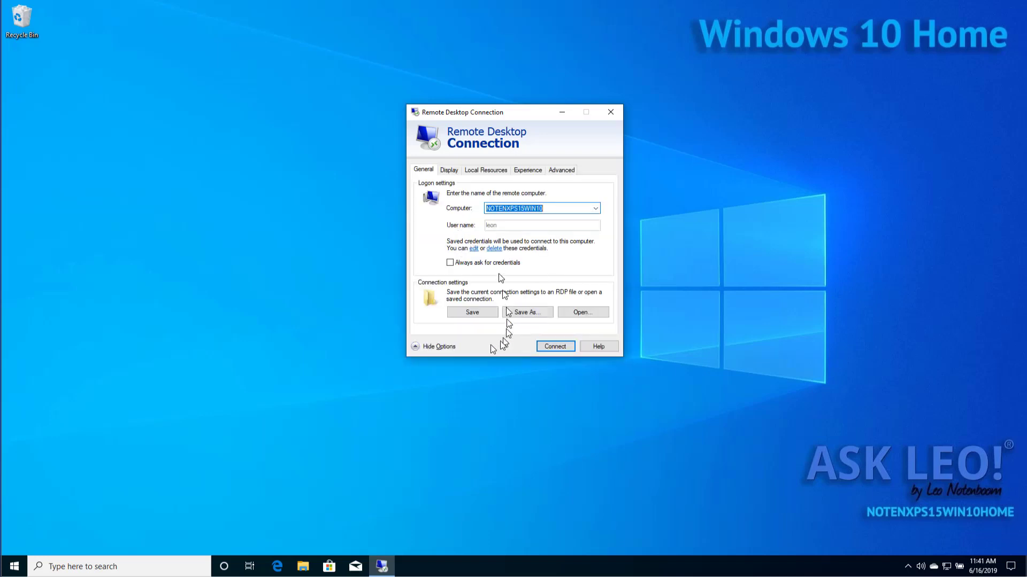
pyautogui.click(443, 347)
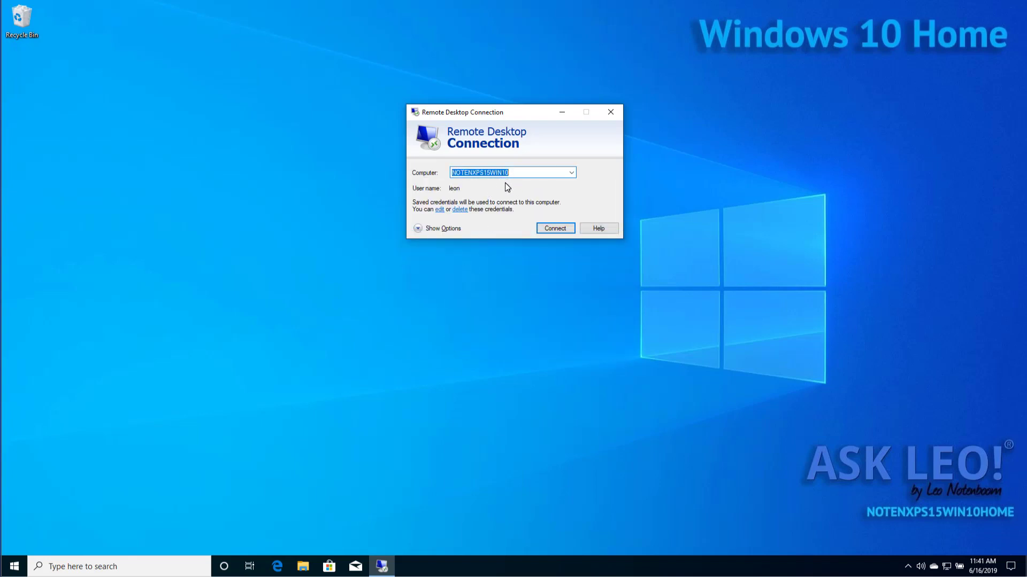
pyautogui.click(555, 229)
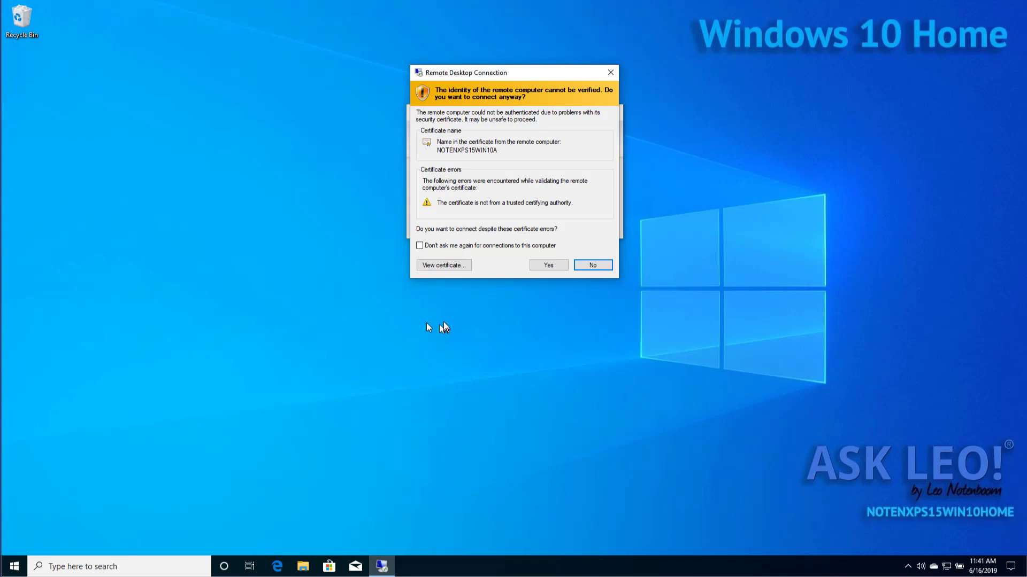
# Accept the certificate and stop future warnings for this computer.
pyautogui.click(420, 247)
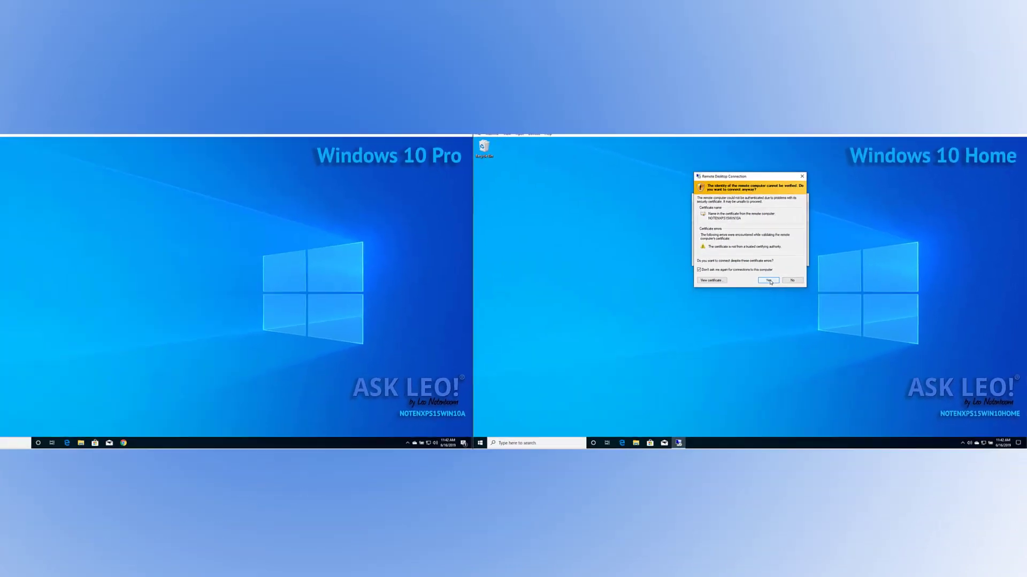
pyautogui.click(789, 282)
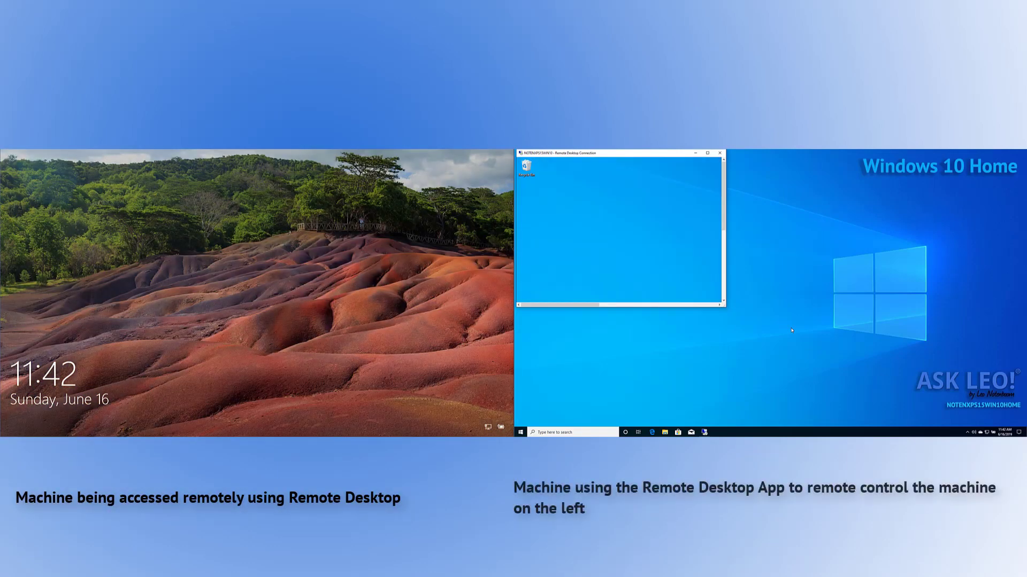
# Enlarge the remote session window, bring the remote taskbar into view, and maximize it to full screen.
pyautogui.click(473, 308)
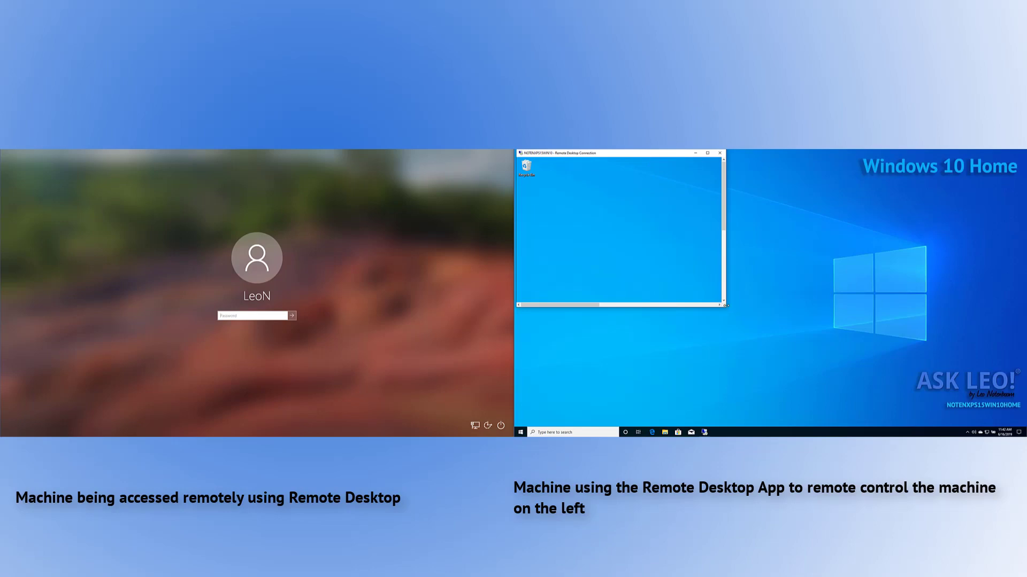
pyautogui.moveTo(724, 304); pyautogui.dragTo(962, 392)
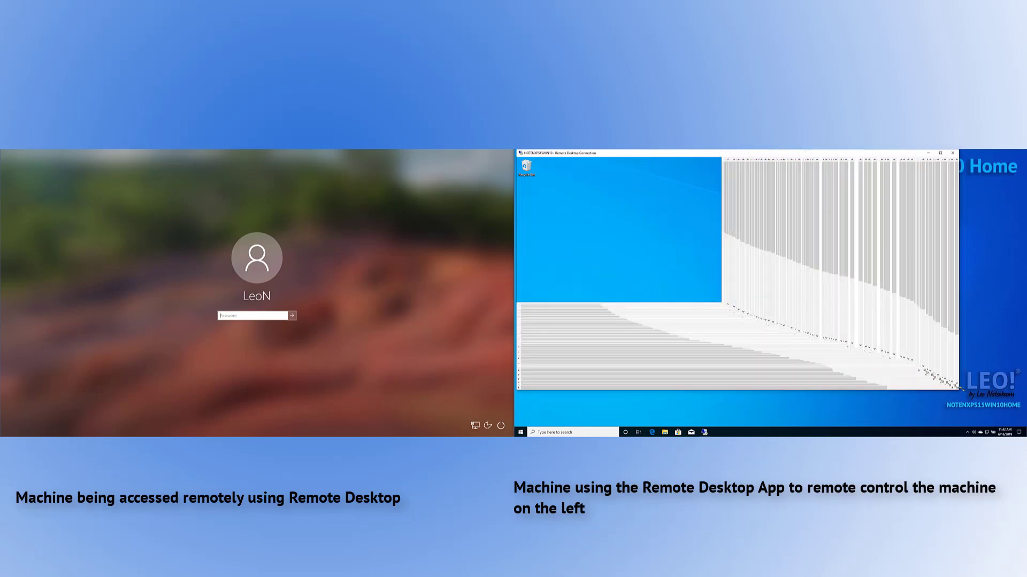
pyautogui.click(961, 359)
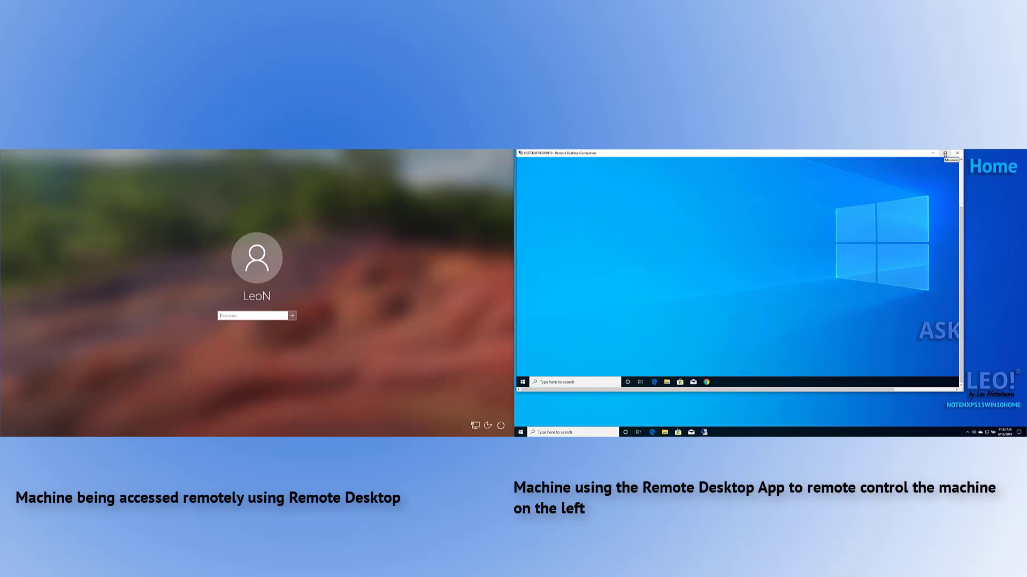
pyautogui.click(945, 153)
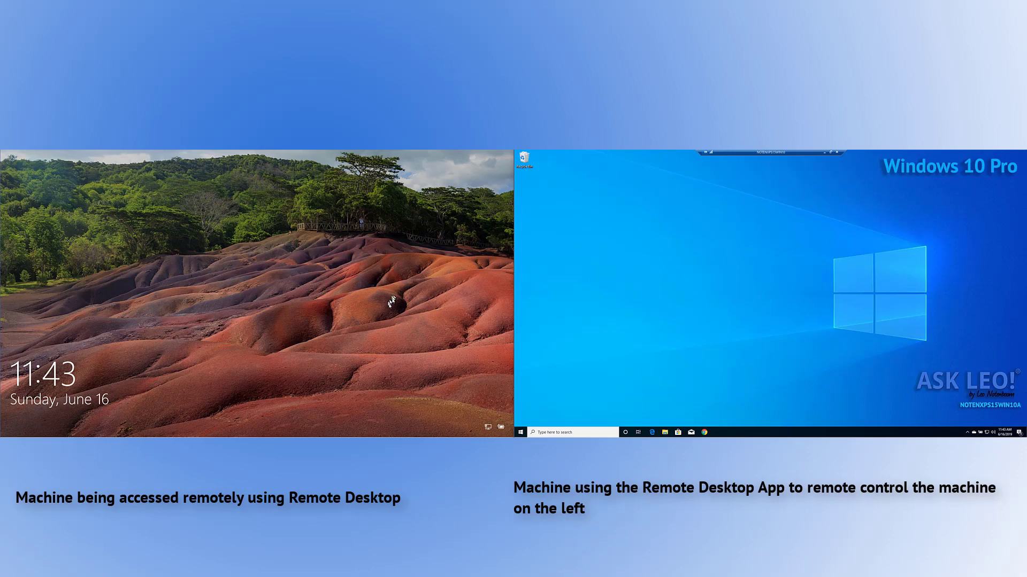
# Sign back into the Pro machine with the account password and dismiss the Home machine's session-ended message.
pyautogui.click(391, 307)
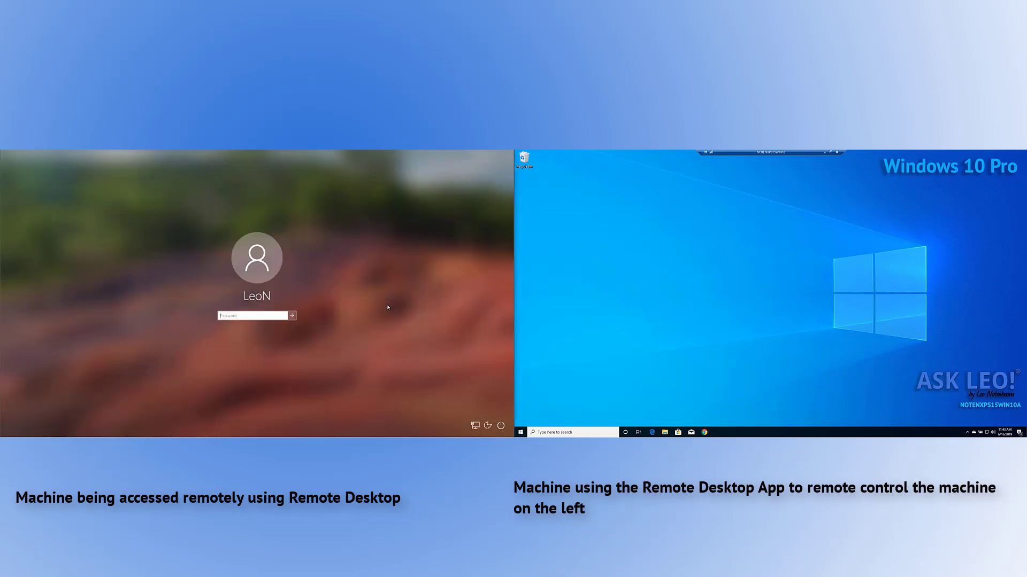
pyautogui.write('*****')
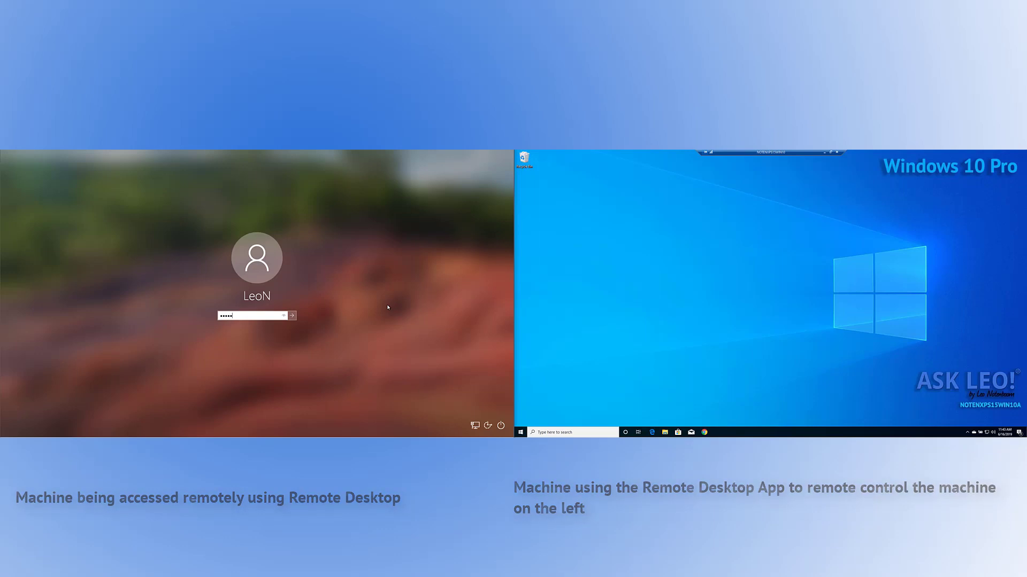
pyautogui.press('Return')
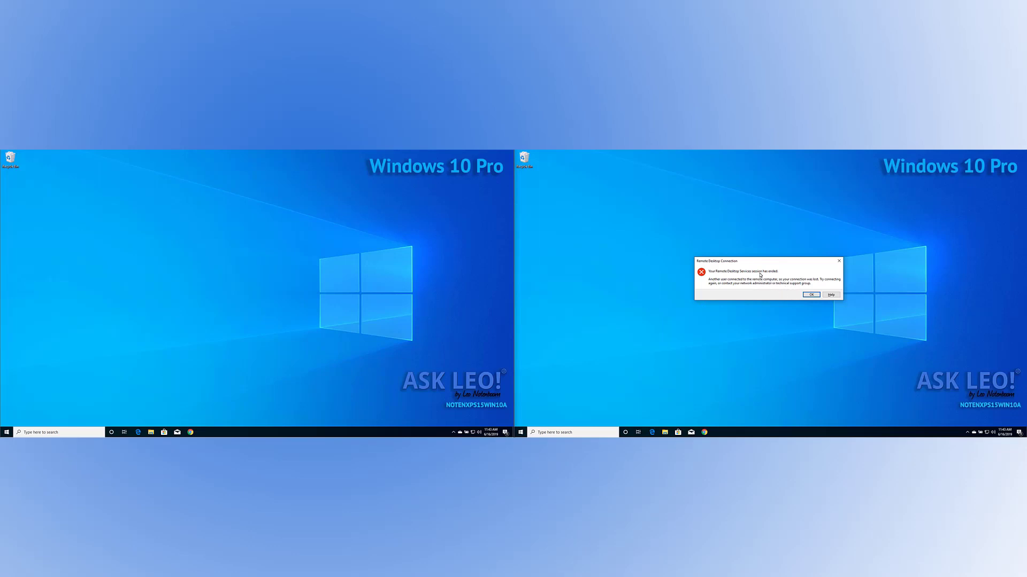
pyautogui.click(811, 296)
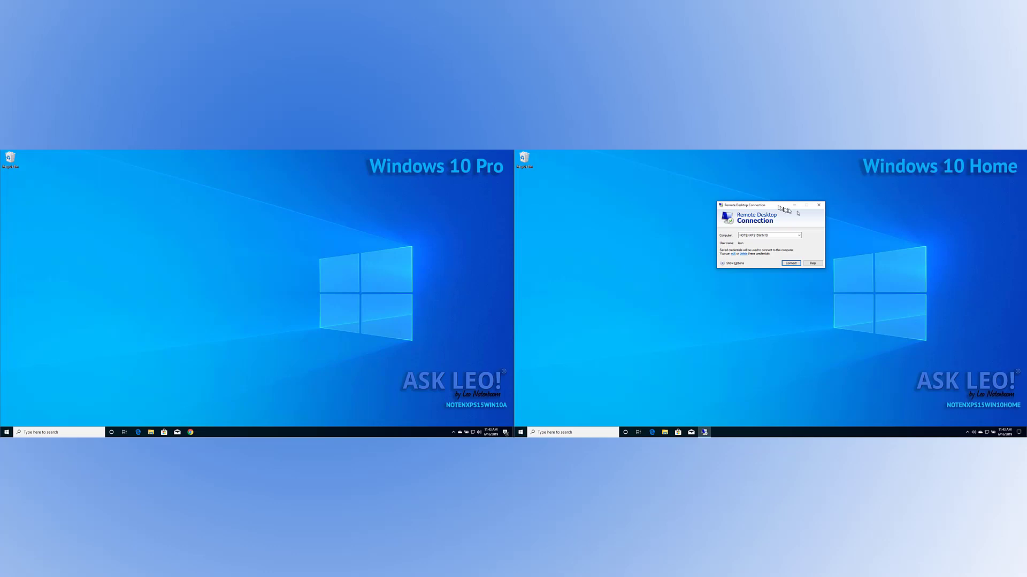
# Close the Remote Desktop Connection window on the Home machine.
pyautogui.click(819, 205)
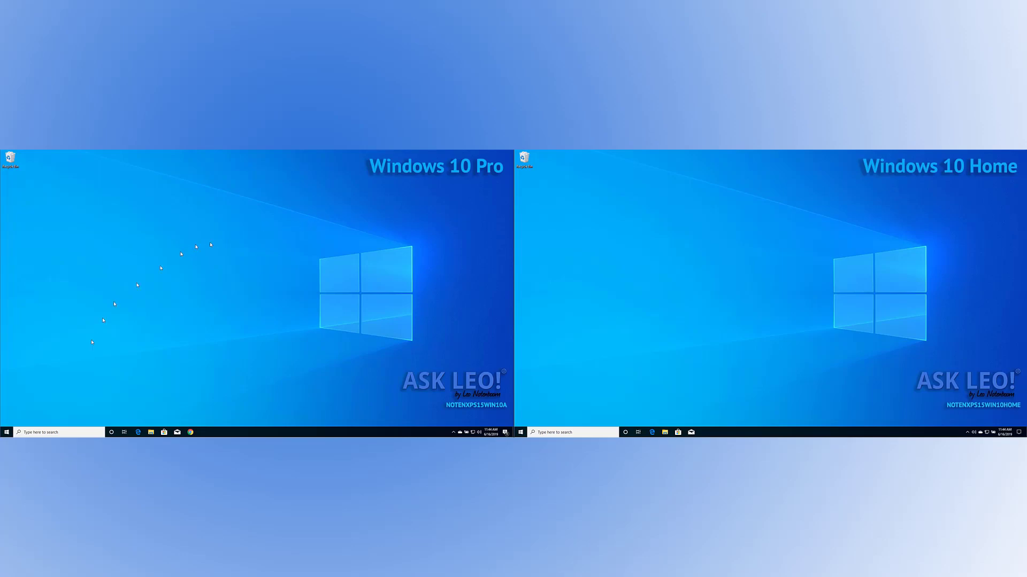
# On the Pro machine, launch Windows Remote Assistance from a 'remote ass' search.
pyautogui.click(56, 432)
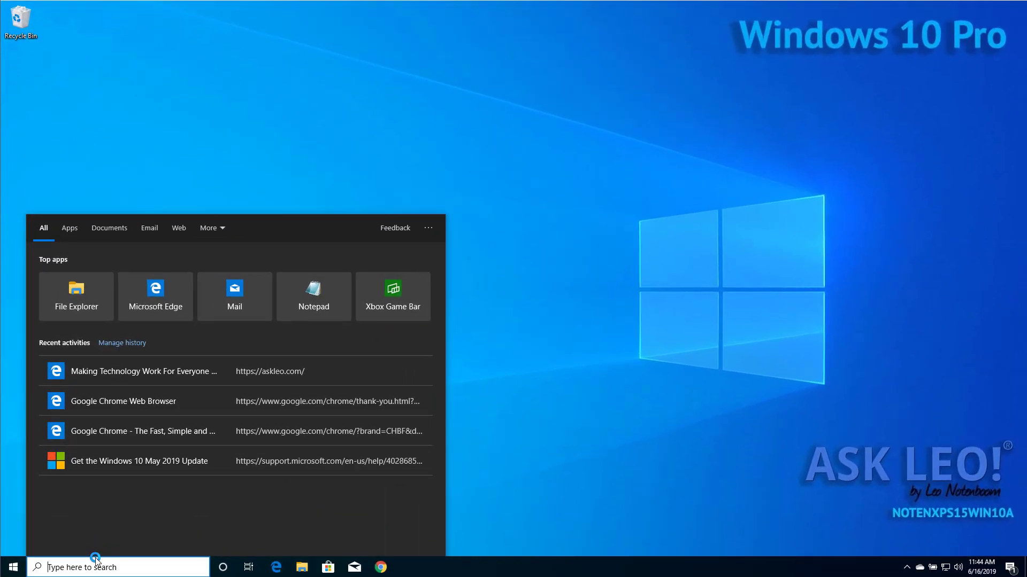
pyautogui.write('remote ass')
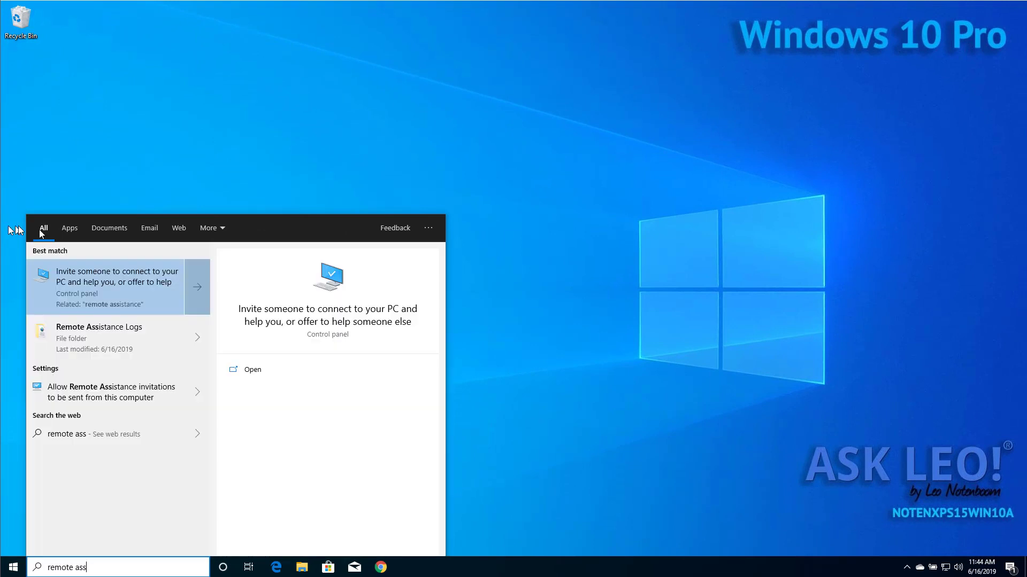
pyautogui.click(158, 291)
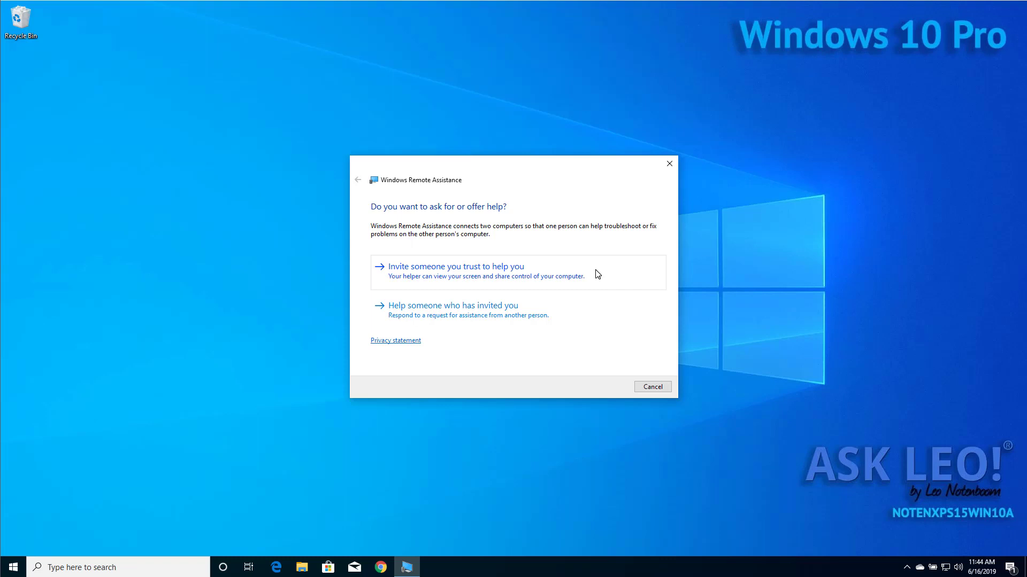
# Invite a trusted helper by saving Invitation.msrcIncident to OneDrive Documents.
pyautogui.click(597, 274)
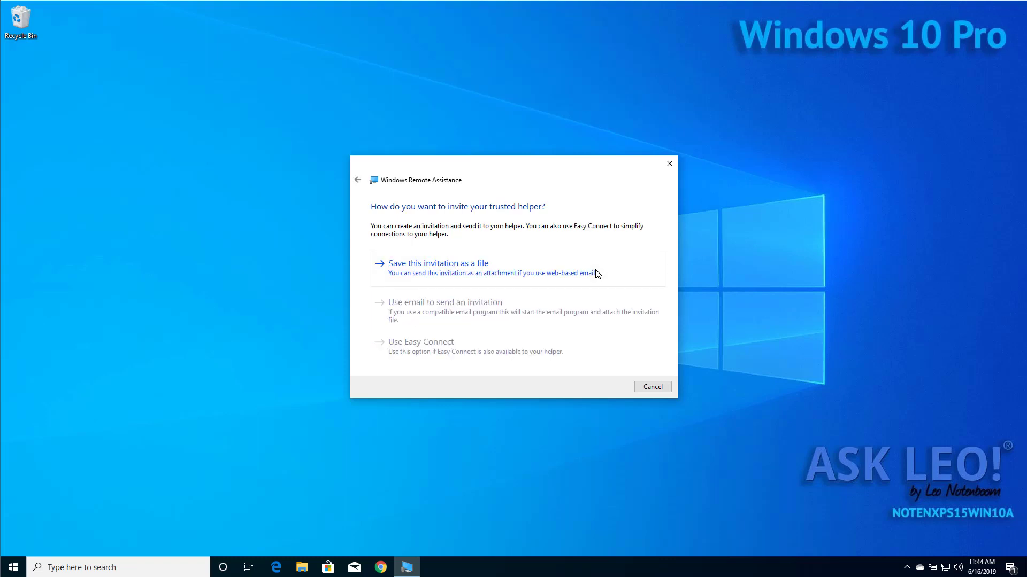
pyautogui.click(493, 266)
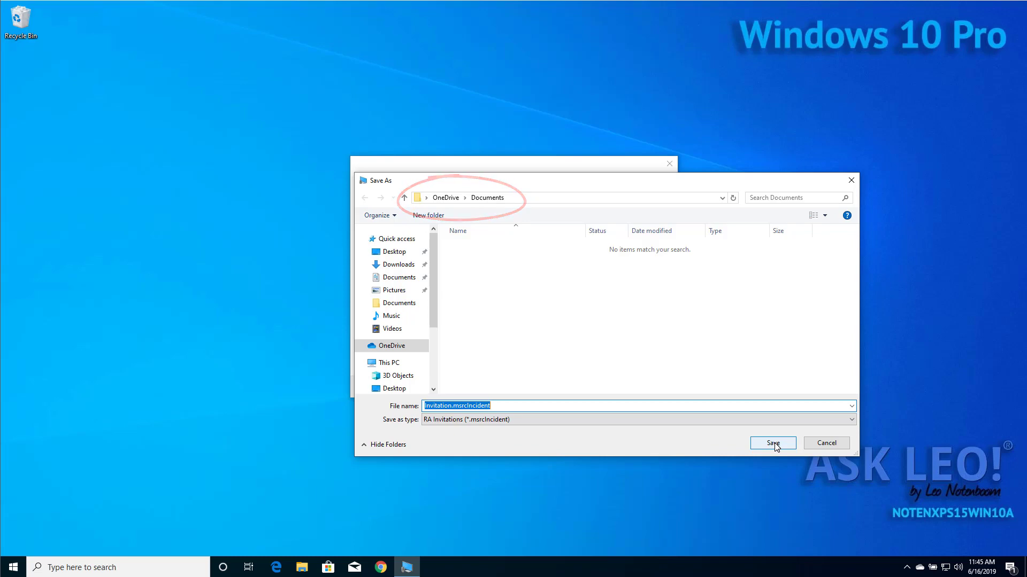
pyautogui.click(774, 443)
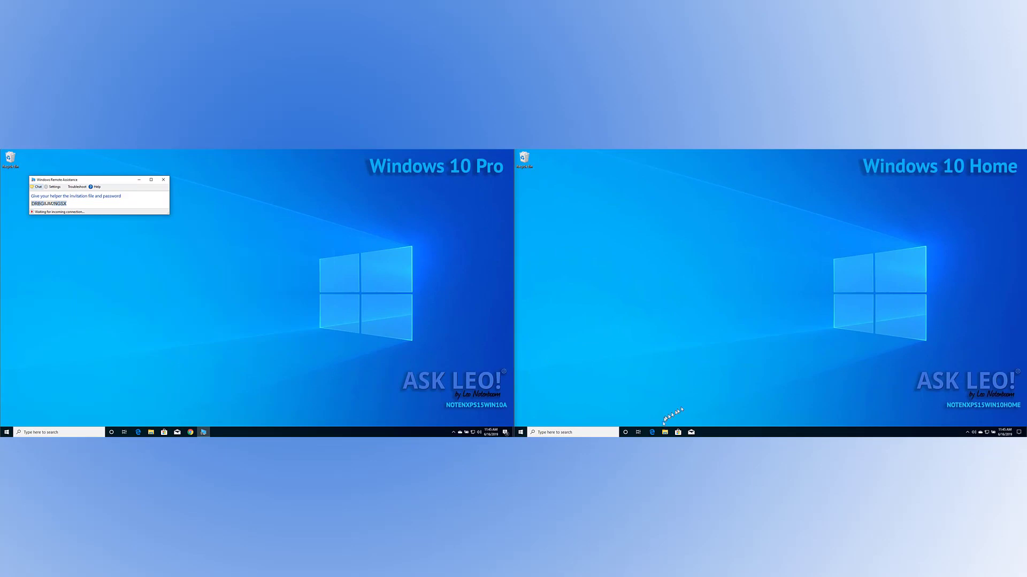
# On the Home machine, open the Invitation file from OneDrive Documents in File Explorer.
pyautogui.click(665, 432)
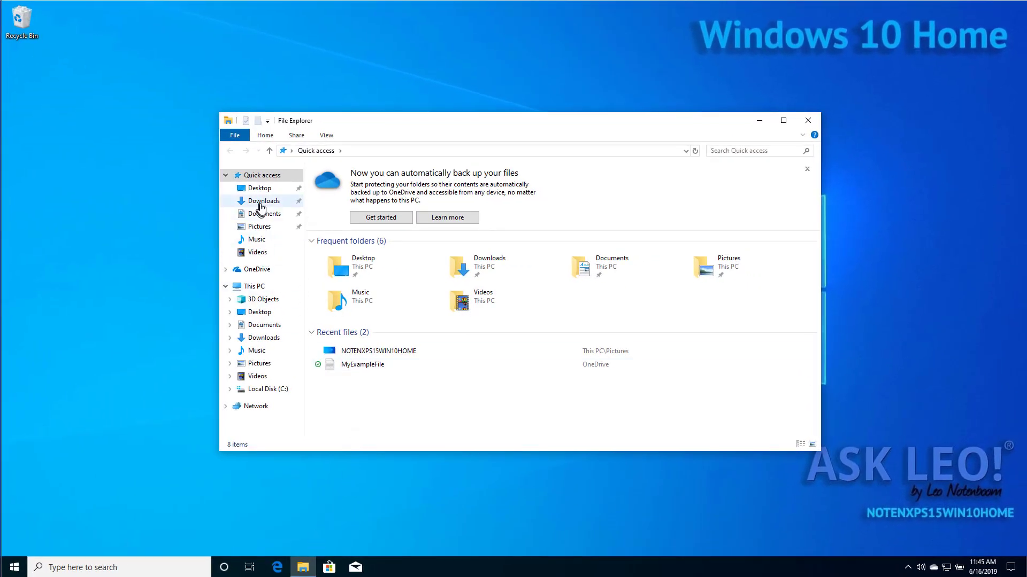
pyautogui.click(260, 270)
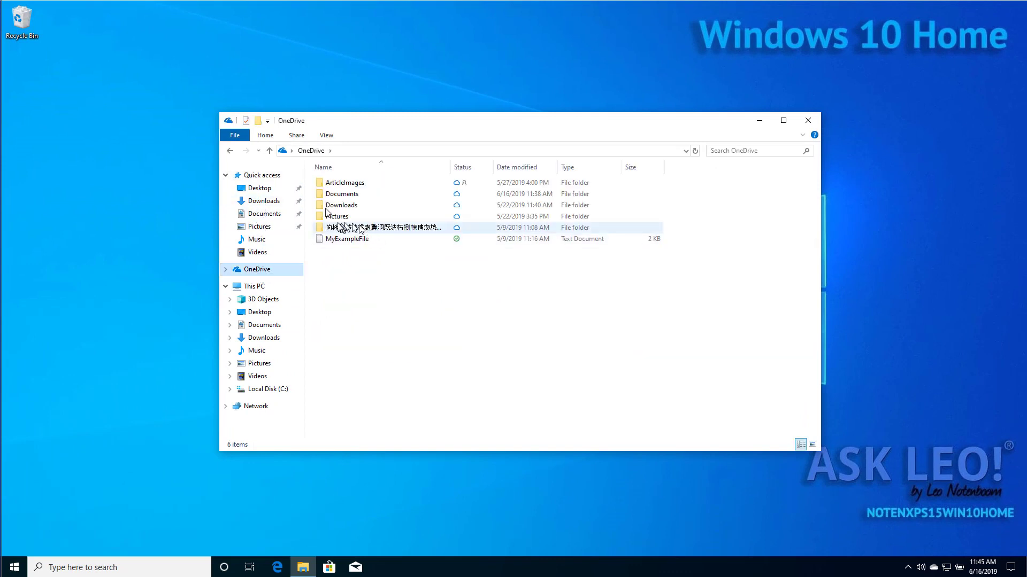
pyautogui.click(338, 196)
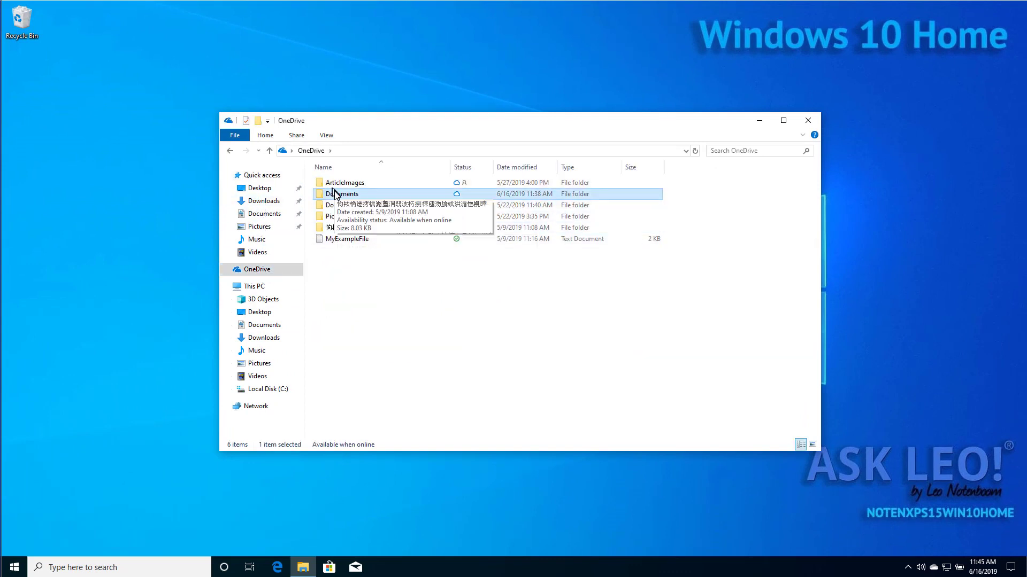
pyautogui.doubleClick(340, 195)
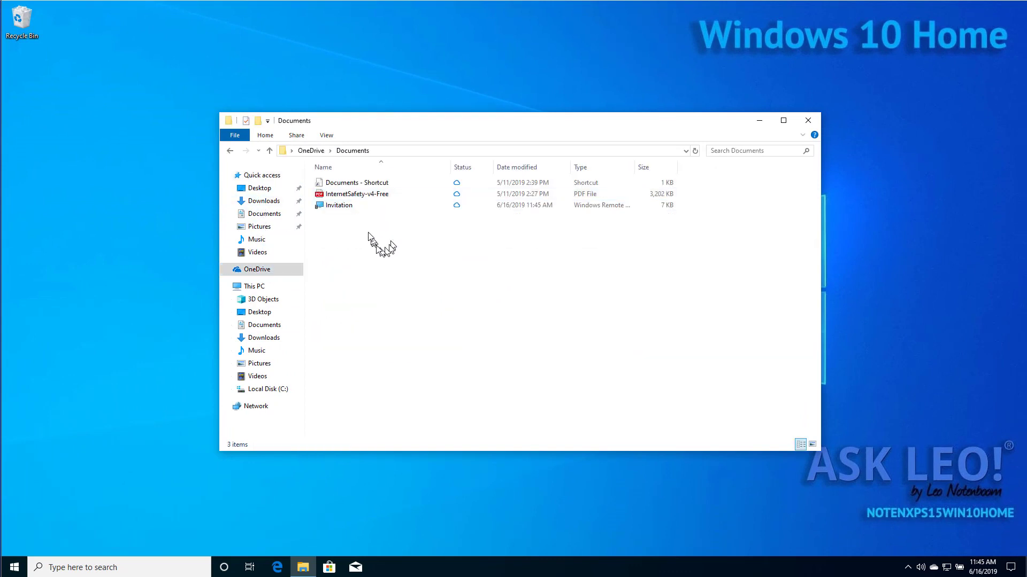
pyautogui.doubleClick(341, 209)
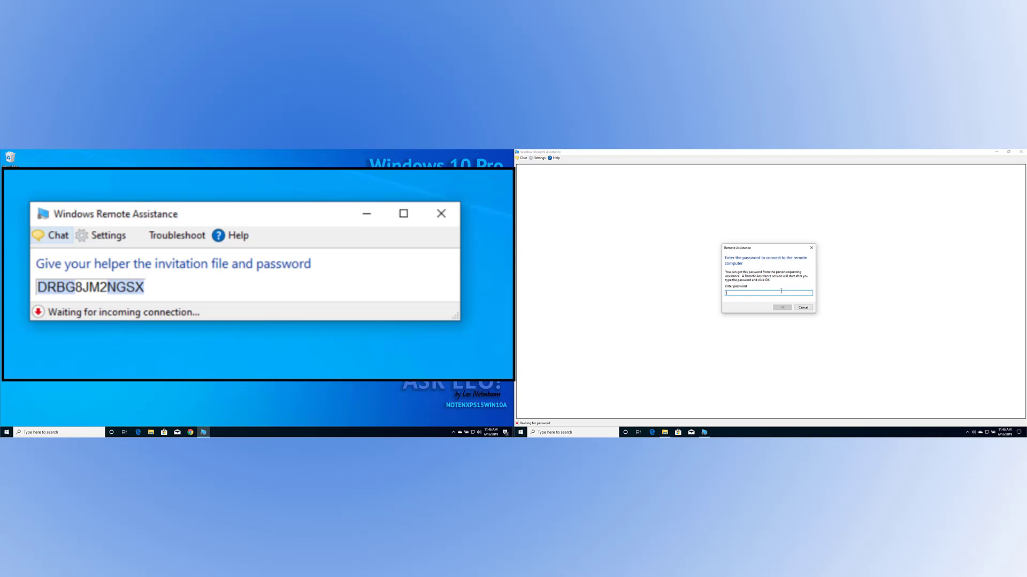
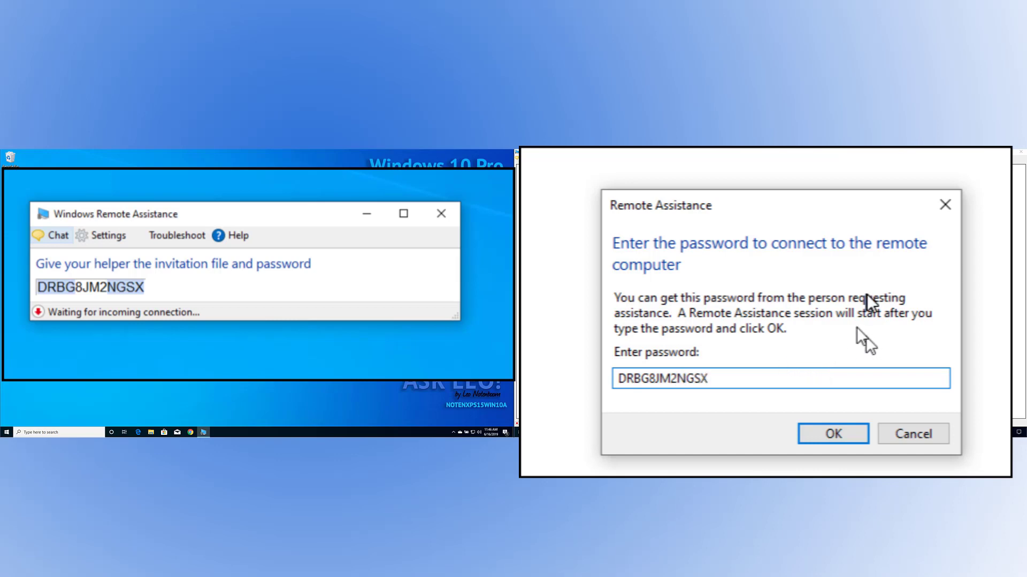
# Enter the invitation password, correcting a typo, and confirm to start connecting.
pyautogui.click(836, 435)
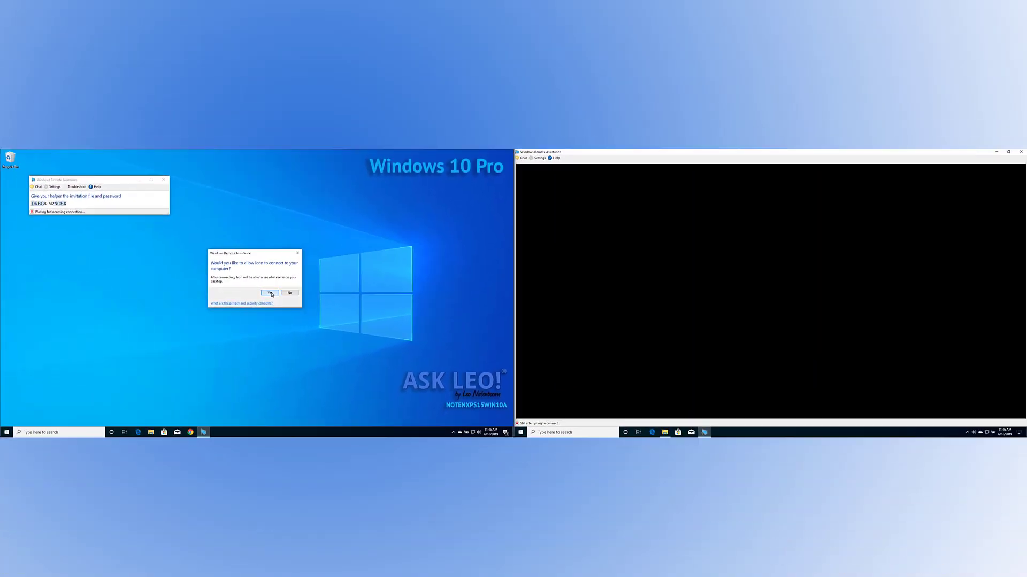
# Accept the helper's Remote Assistance request on the Pro machine so its desktop appears in the helper's view.
pyautogui.click(542, 287)
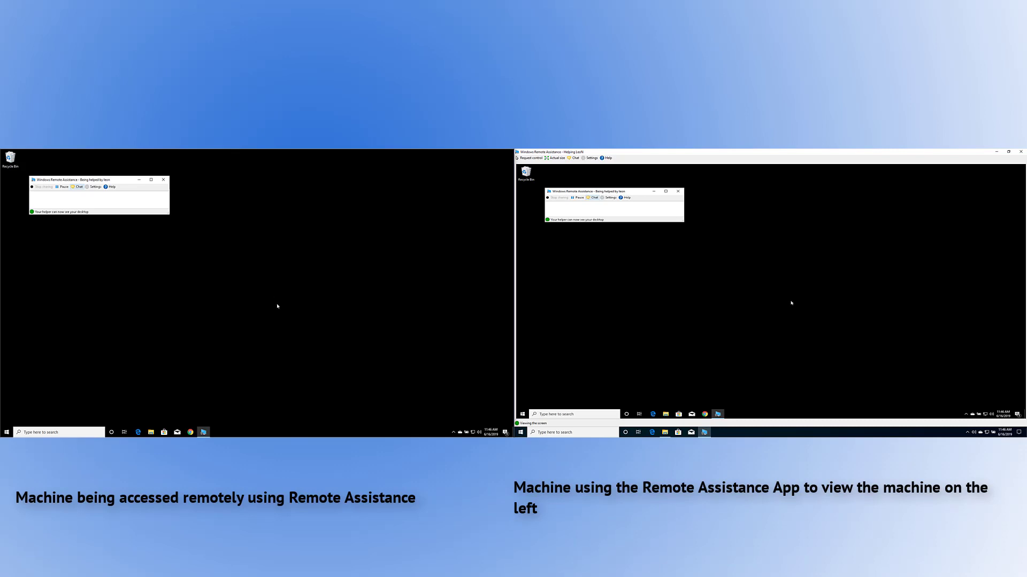
# Move the remote Remote Assistance window across the Pro desktop, toggle the Start menu, then drag the window back up-left.
pyautogui.moveTo(203, 432)
pyautogui.moveTo(116, 182); pyautogui.dragTo(286, 209)
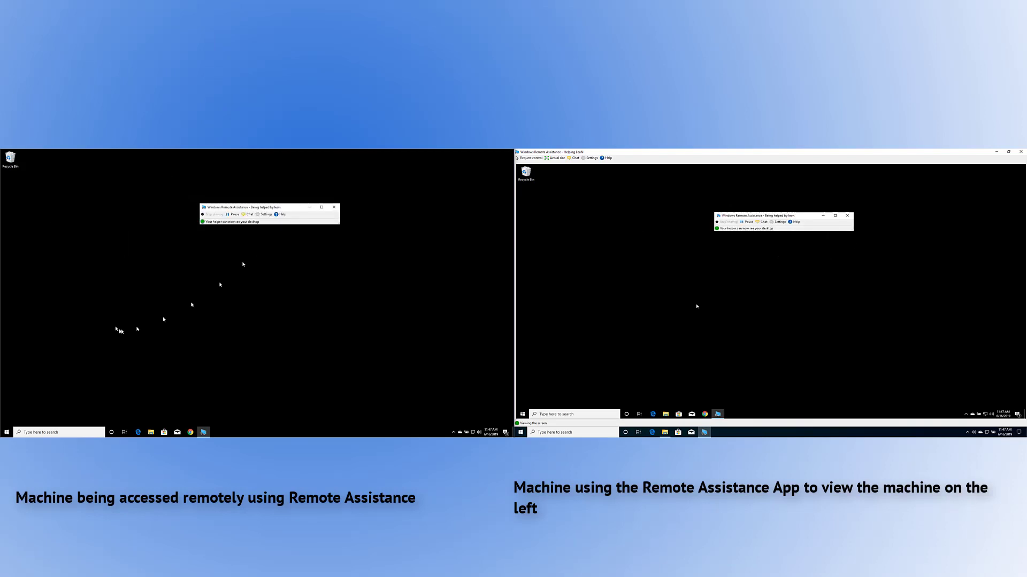
pyautogui.click(6, 432)
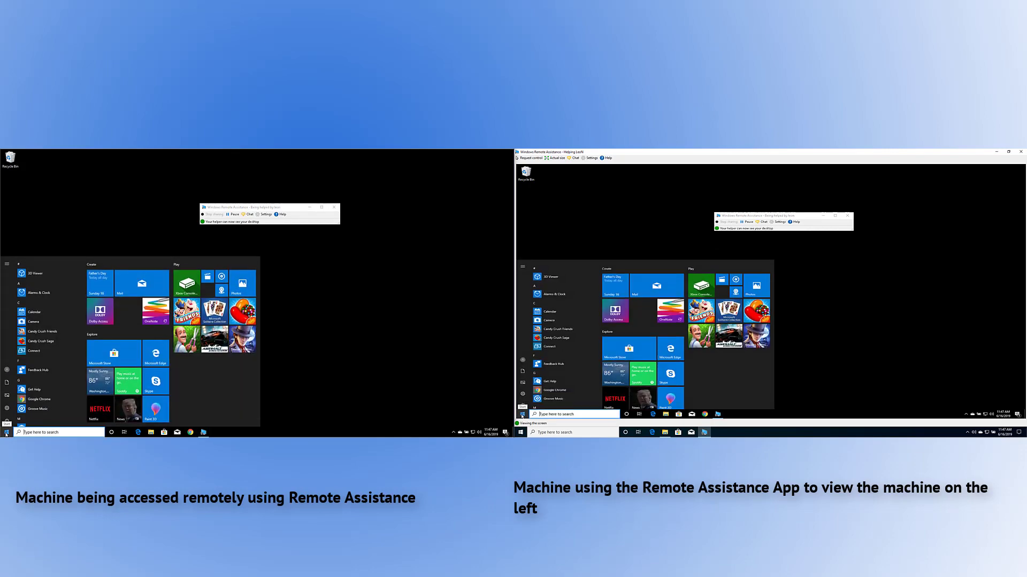
pyautogui.click(6, 433)
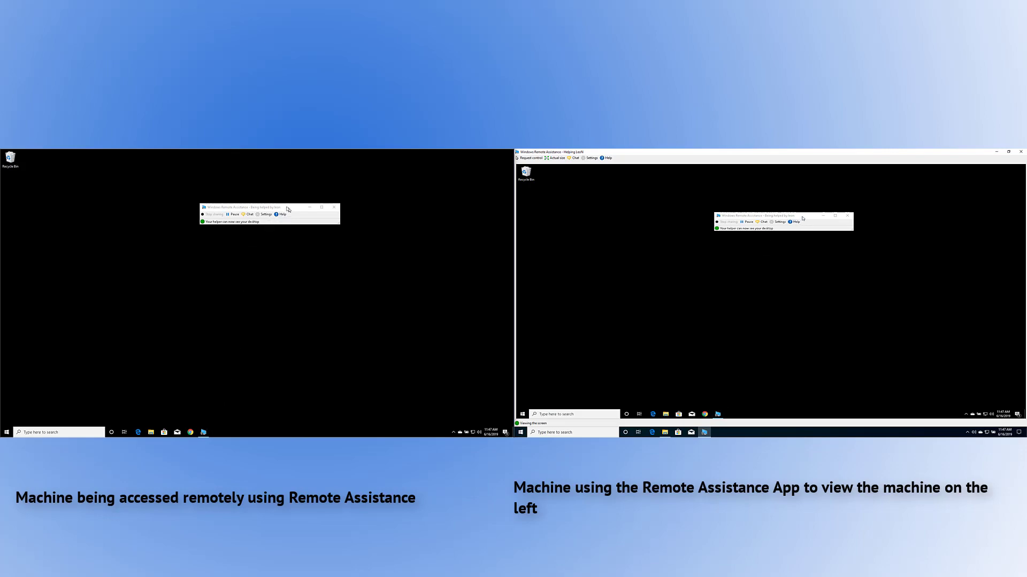
pyautogui.moveTo(289, 208); pyautogui.dragTo(148, 182)
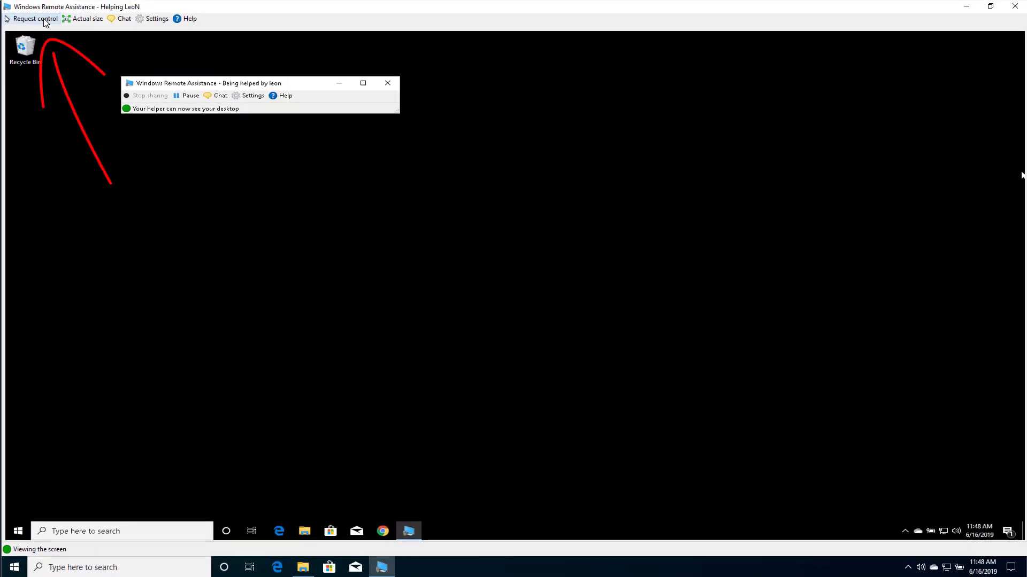
# Request control and have the remote user allow it, including responding to User Account Control prompts.
pyautogui.click(35, 18)
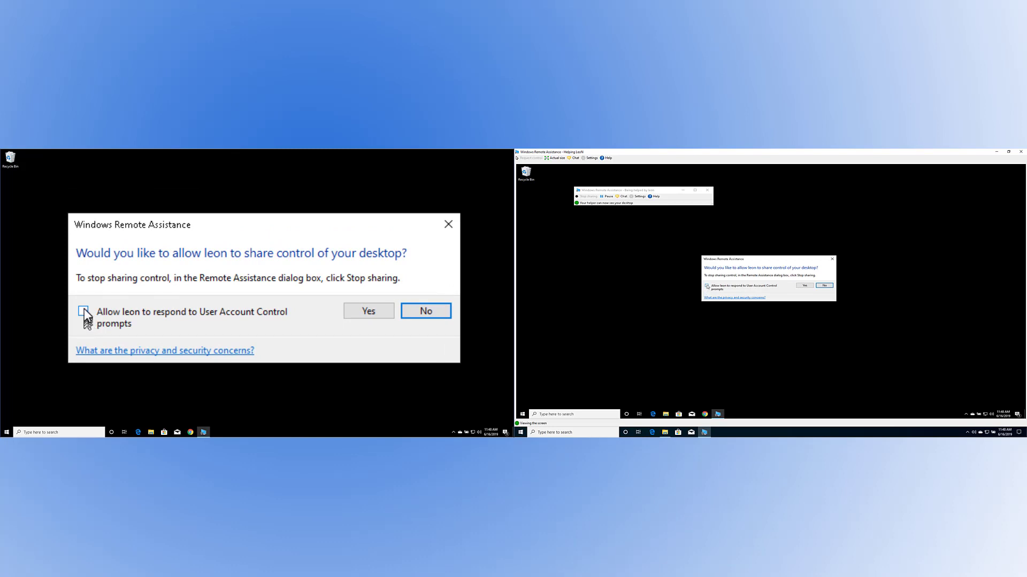
pyautogui.click(84, 312)
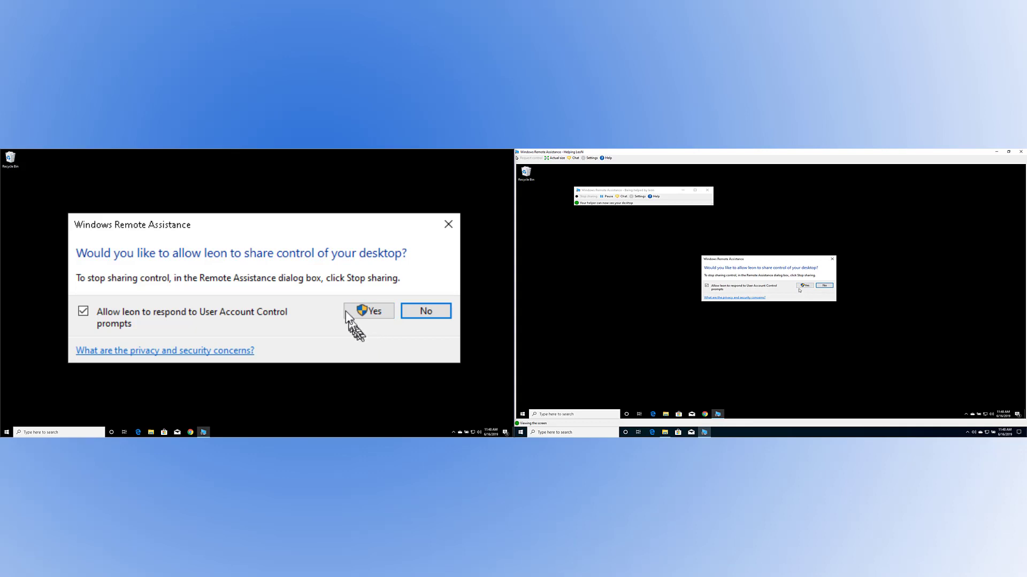
pyautogui.click(382, 314)
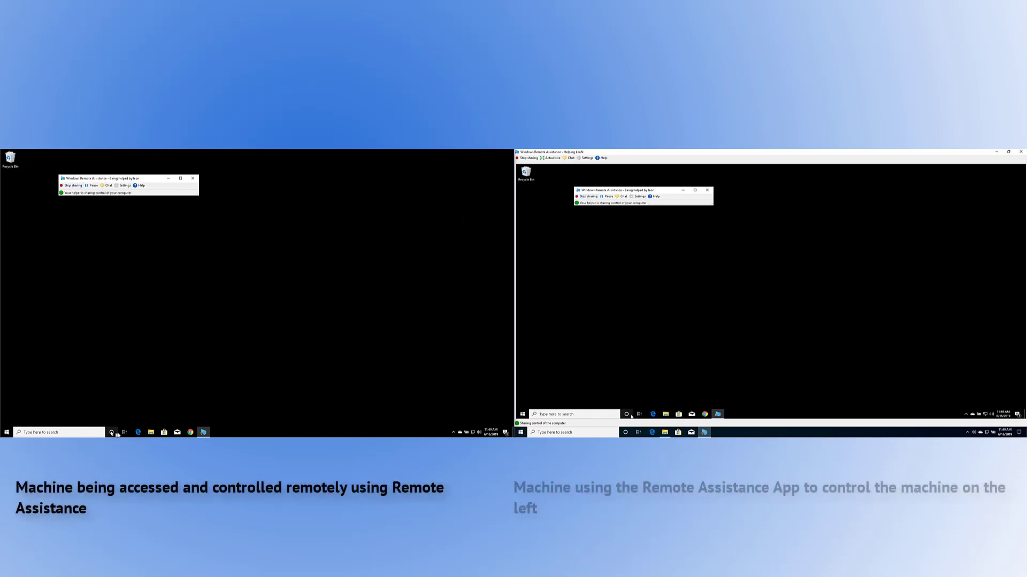
pyautogui.click(6, 433)
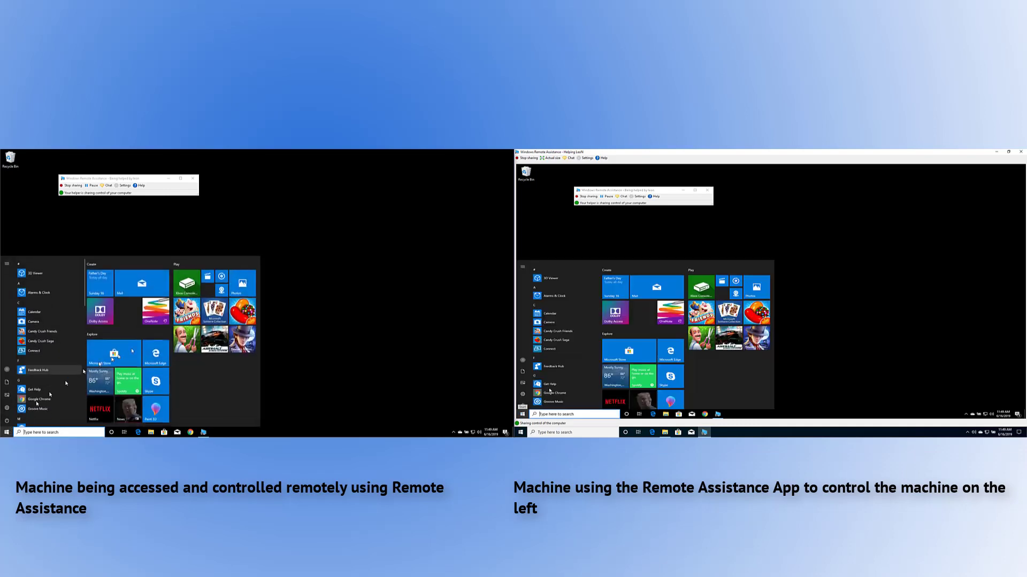
pyautogui.click(254, 271)
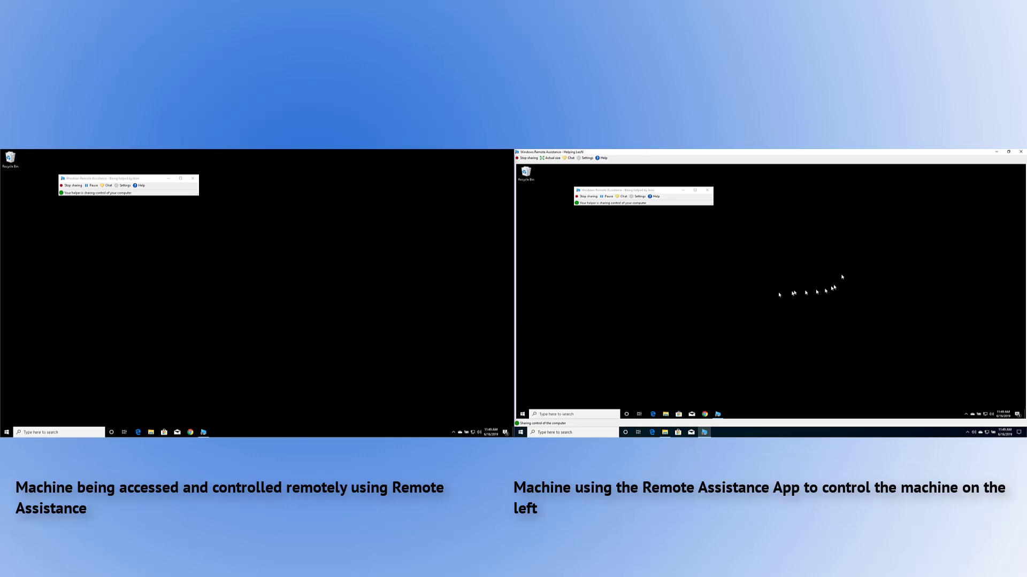
pyautogui.click(996, 152)
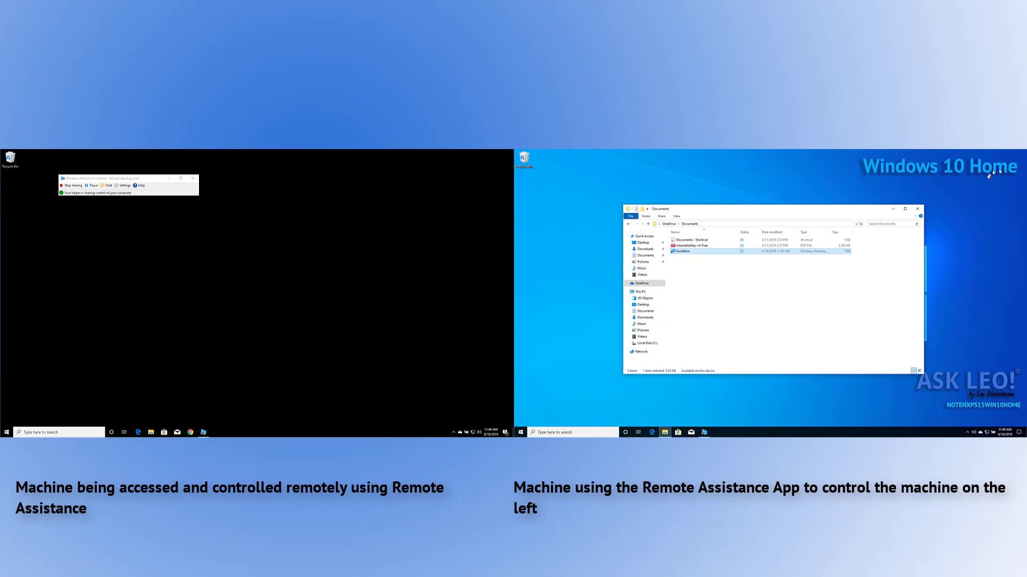
pyautogui.click(704, 432)
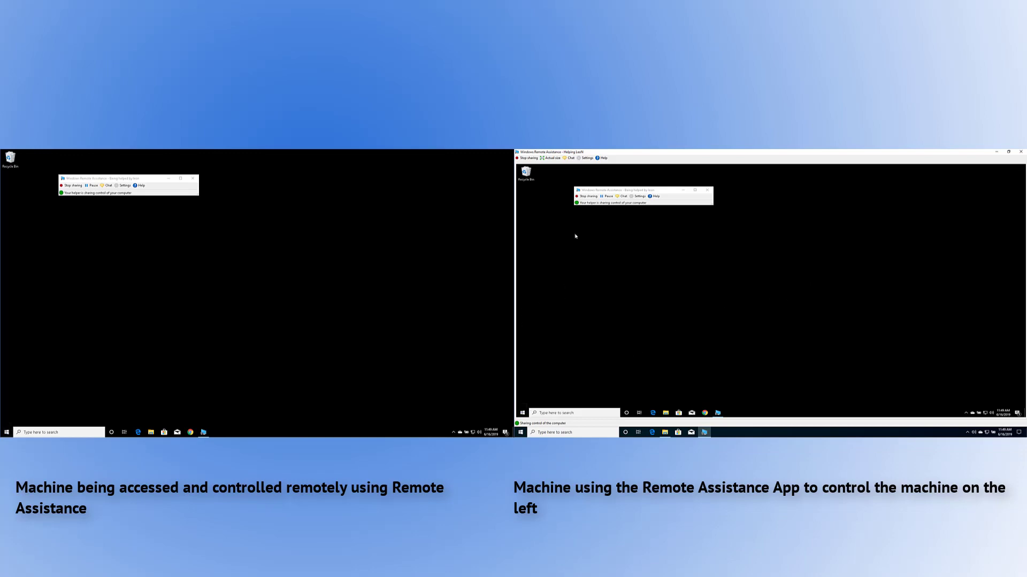
pyautogui.click(525, 414)
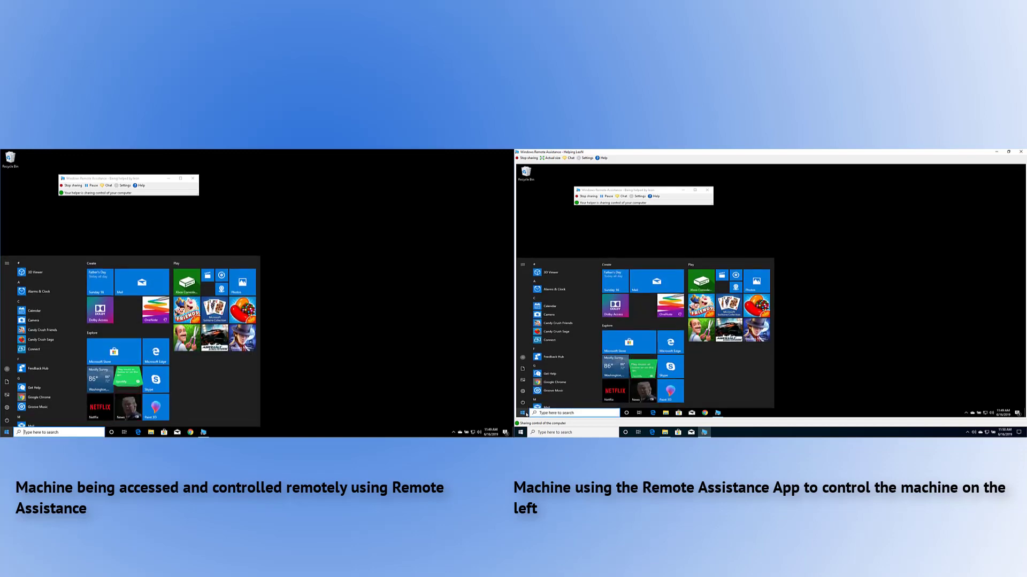
pyautogui.click(525, 413)
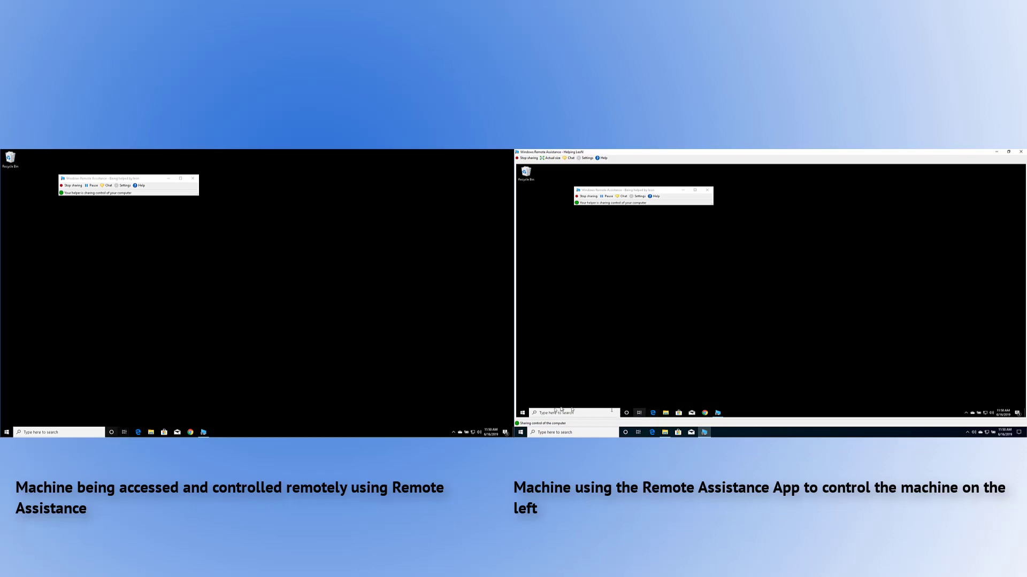
pyautogui.click(524, 415)
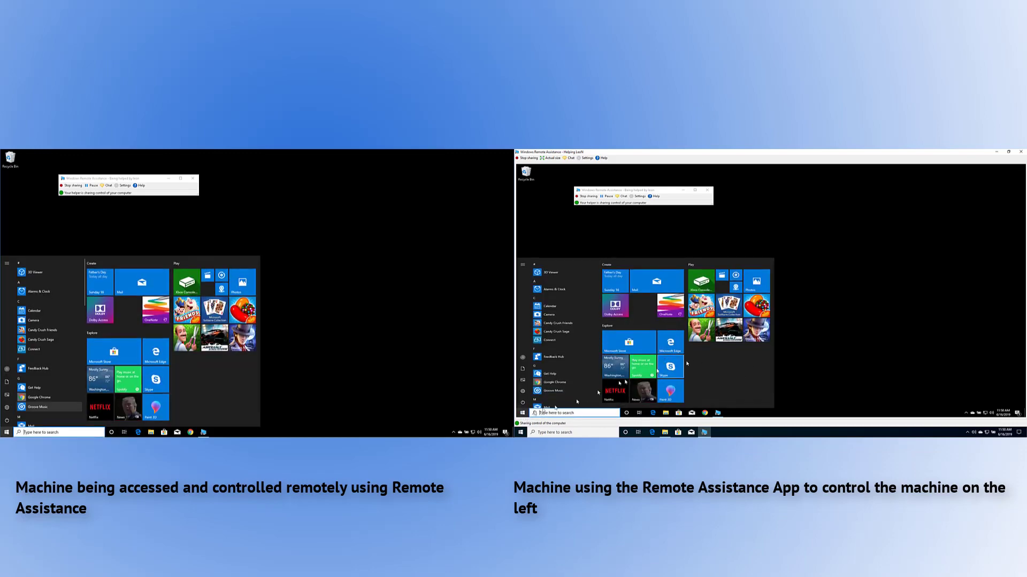
pyautogui.click(525, 416)
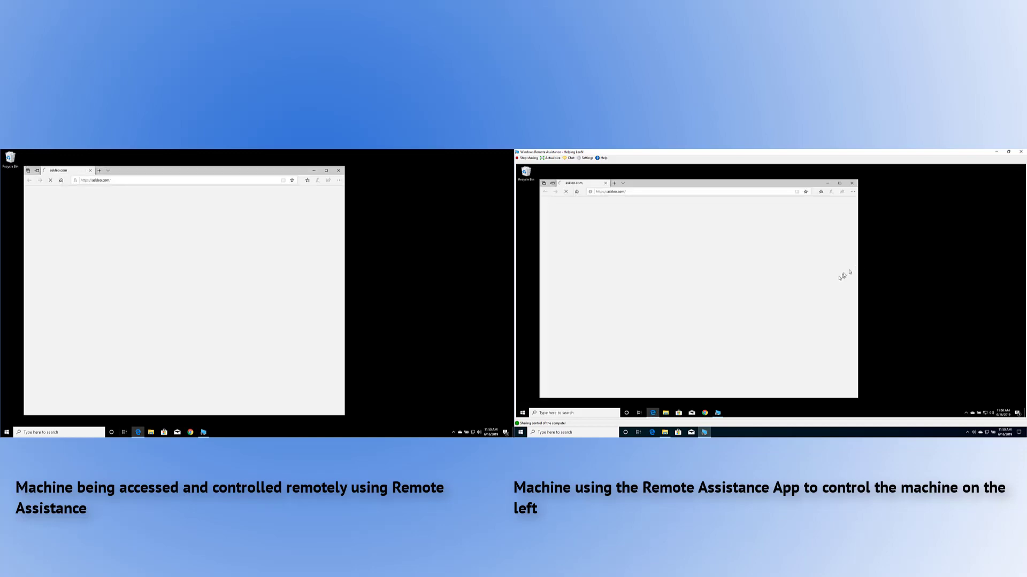
# Close Edge on the Pro desktop, toggle the Start menu, and stop sharing control with the helper.
pyautogui.click(852, 185)
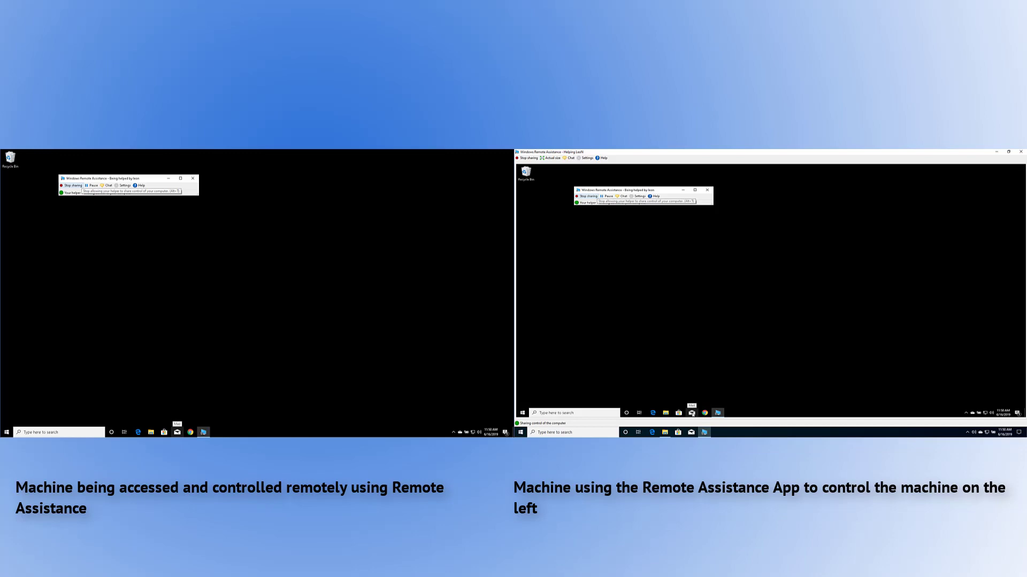
pyautogui.click(523, 415)
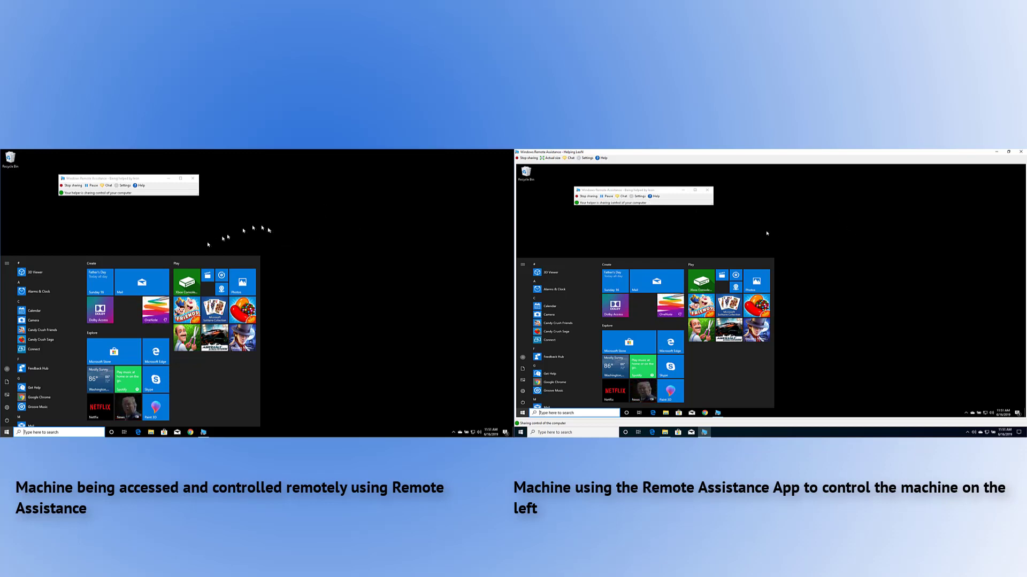
pyautogui.click(241, 245)
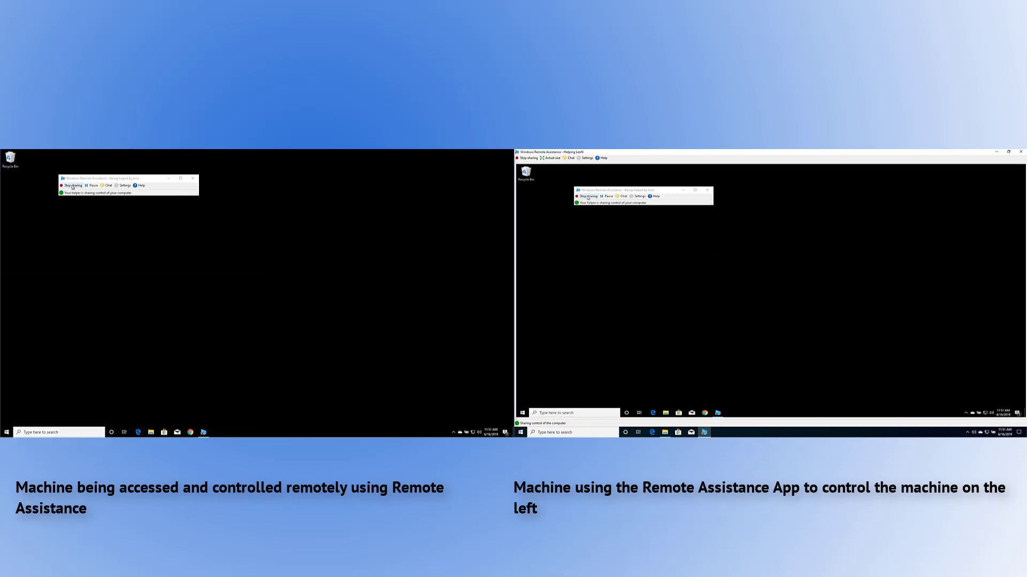
pyautogui.click(73, 187)
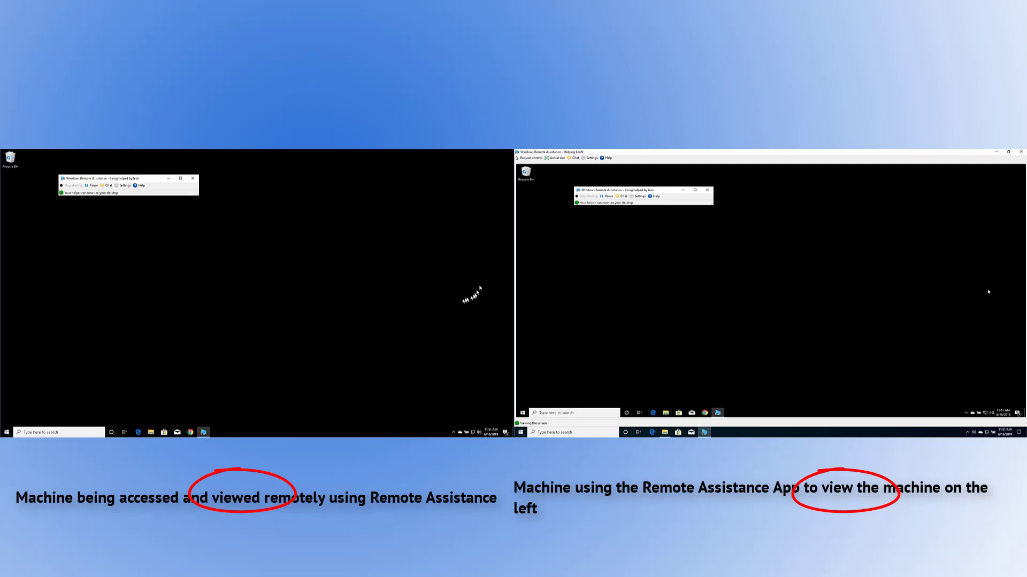
pyautogui.click(7, 433)
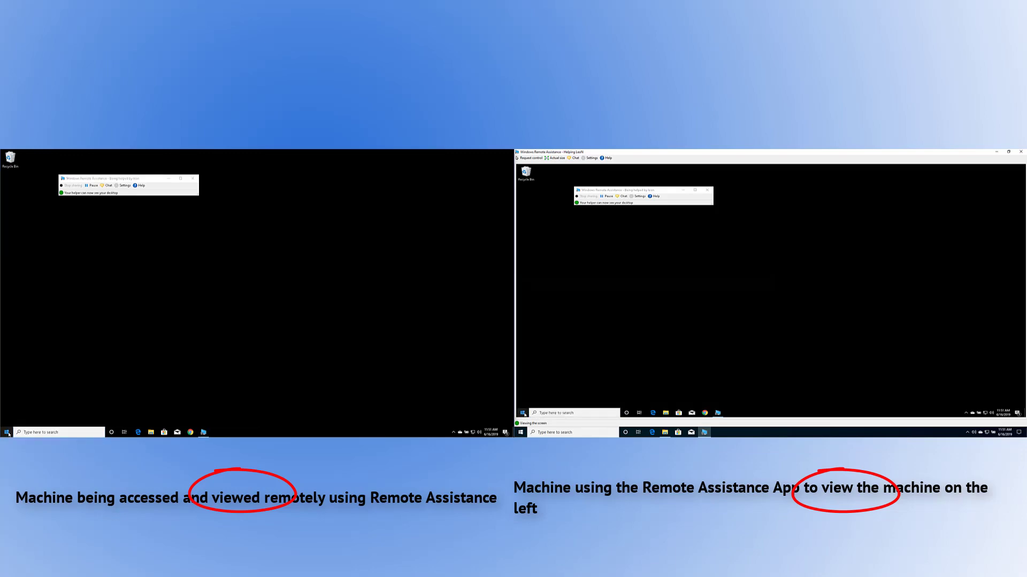
pyautogui.click(7, 433)
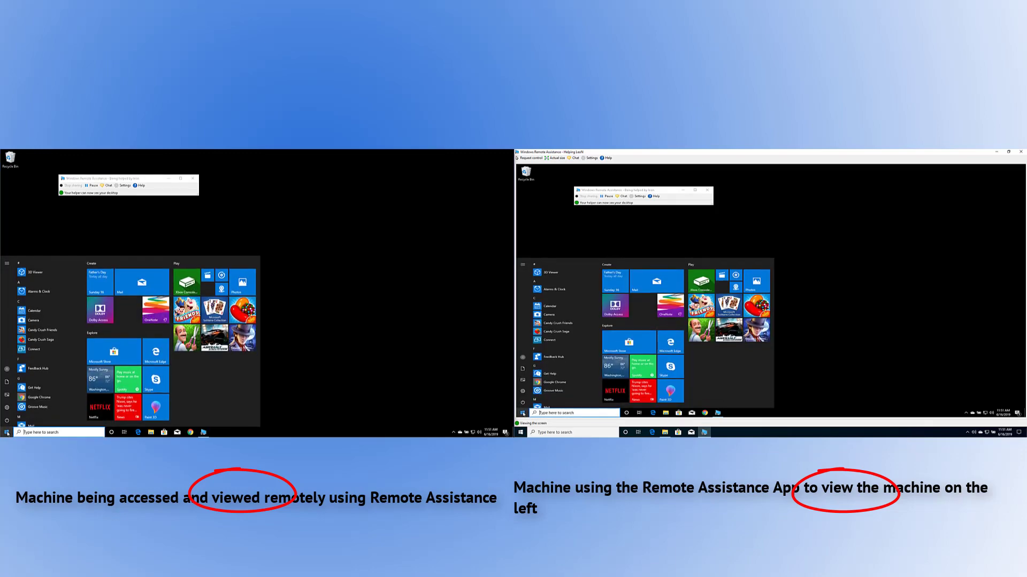
pyautogui.click(7, 434)
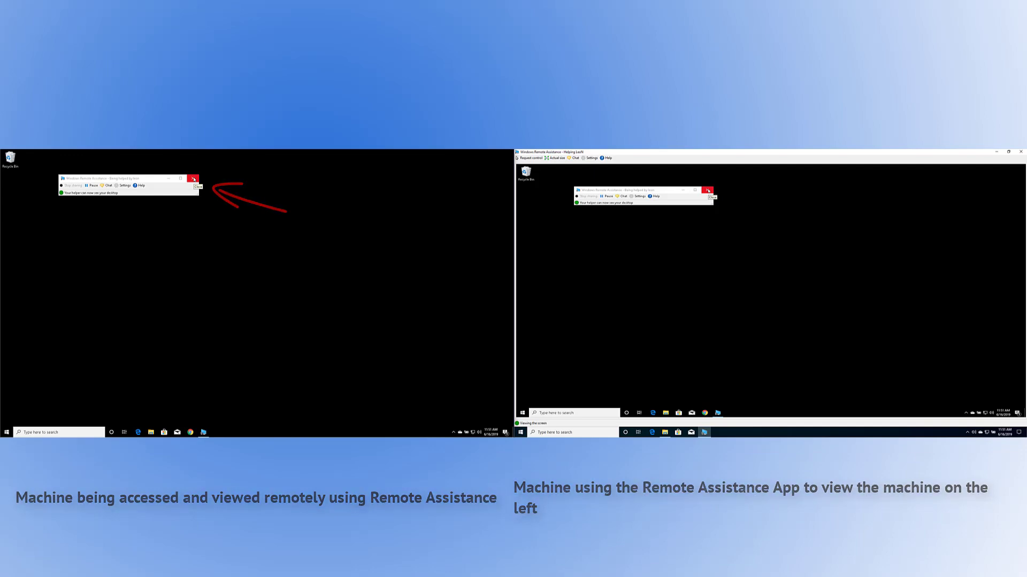
# Close the Remote Assistance window on the Pro machine, leaving the helper 'Not connected'.
pyautogui.click(194, 179)
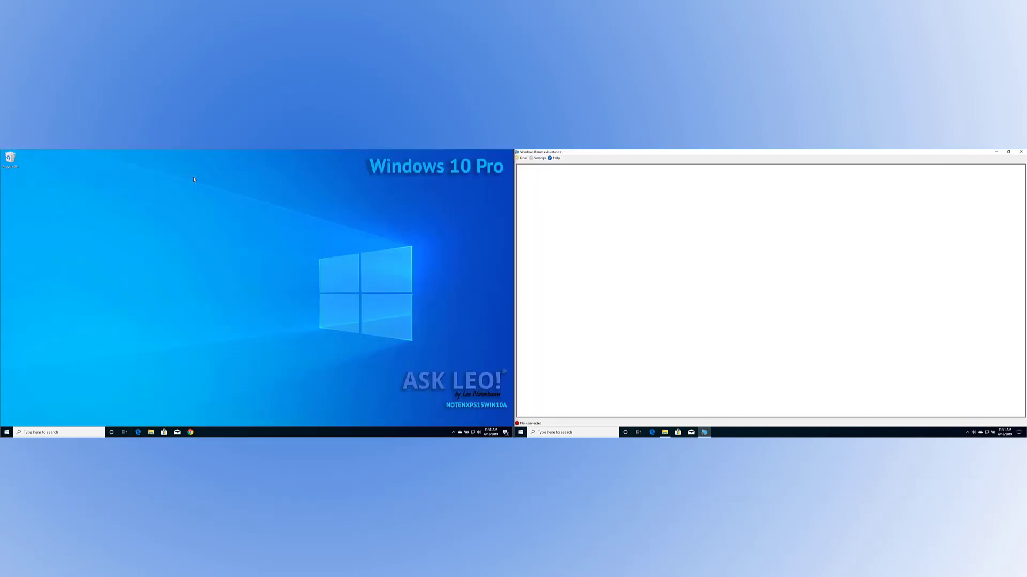